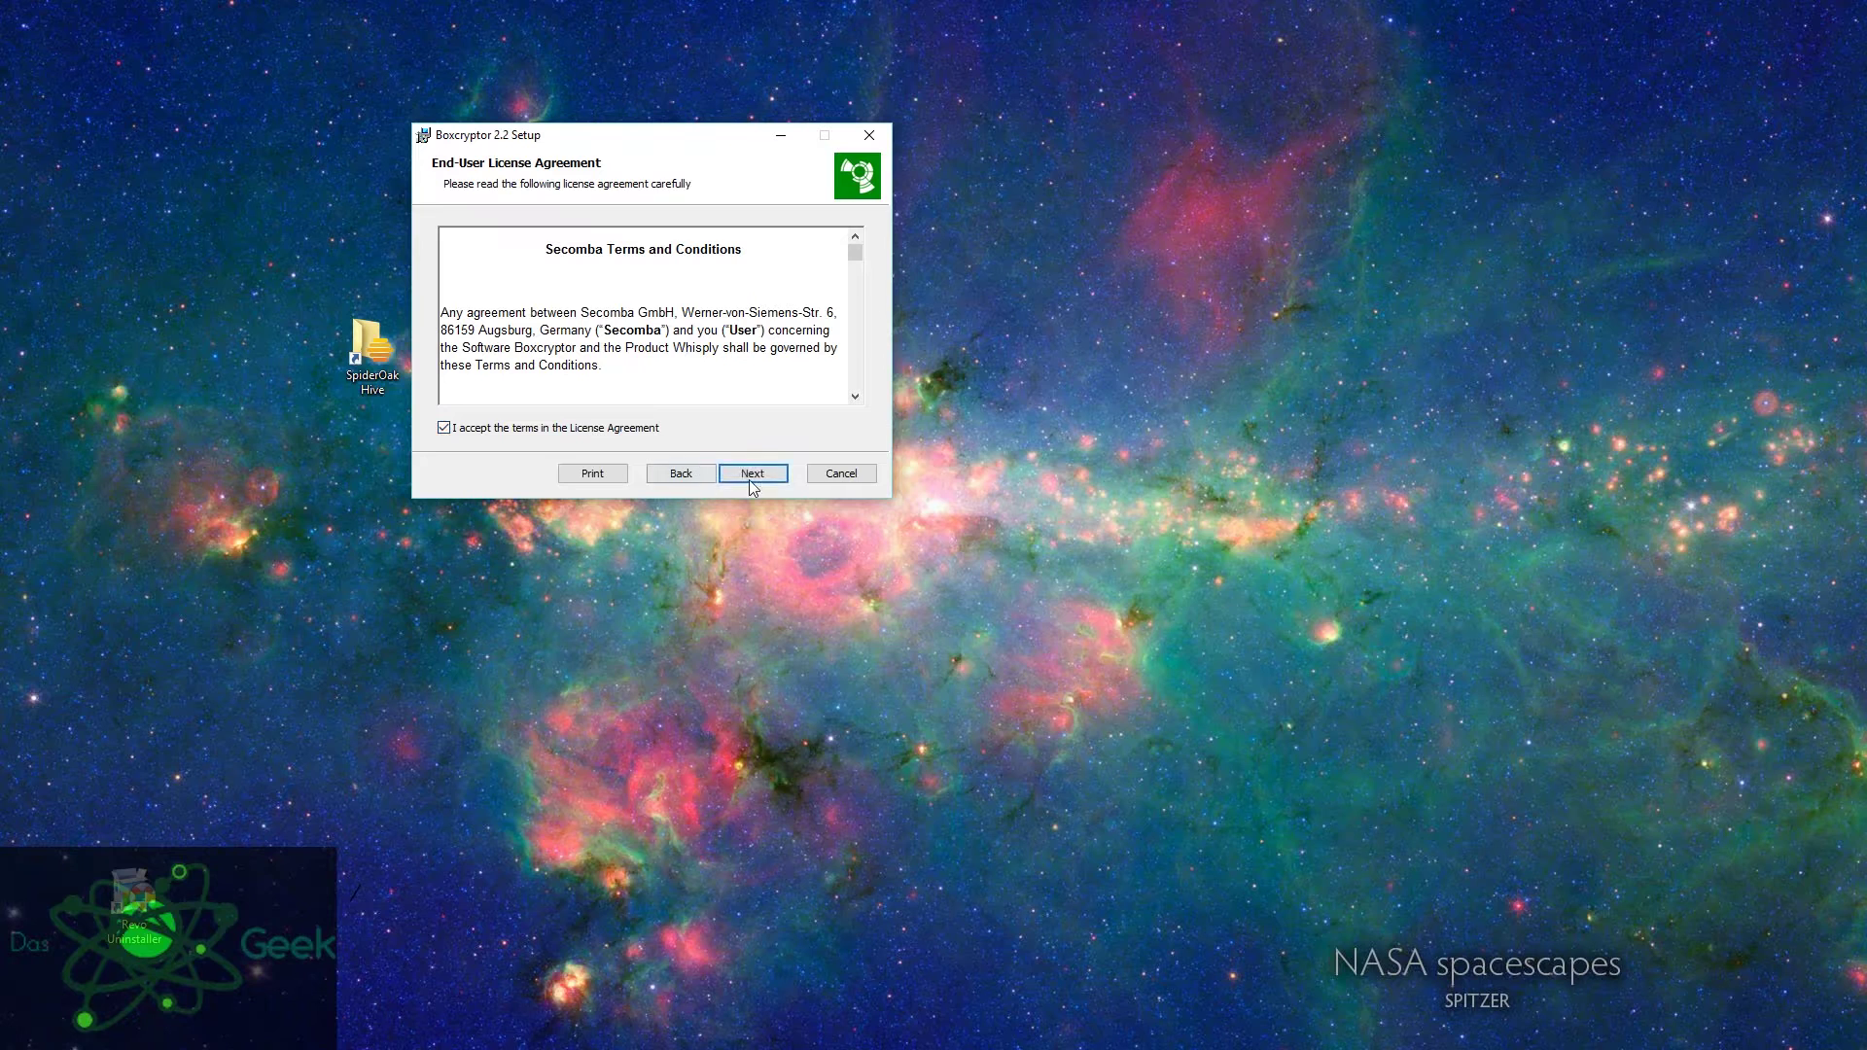
# - Accept the licence agreement and privacy policy, and decline sharing anonymous usage data
pyautogui.click(750, 479)
pyautogui.click(588, 429)
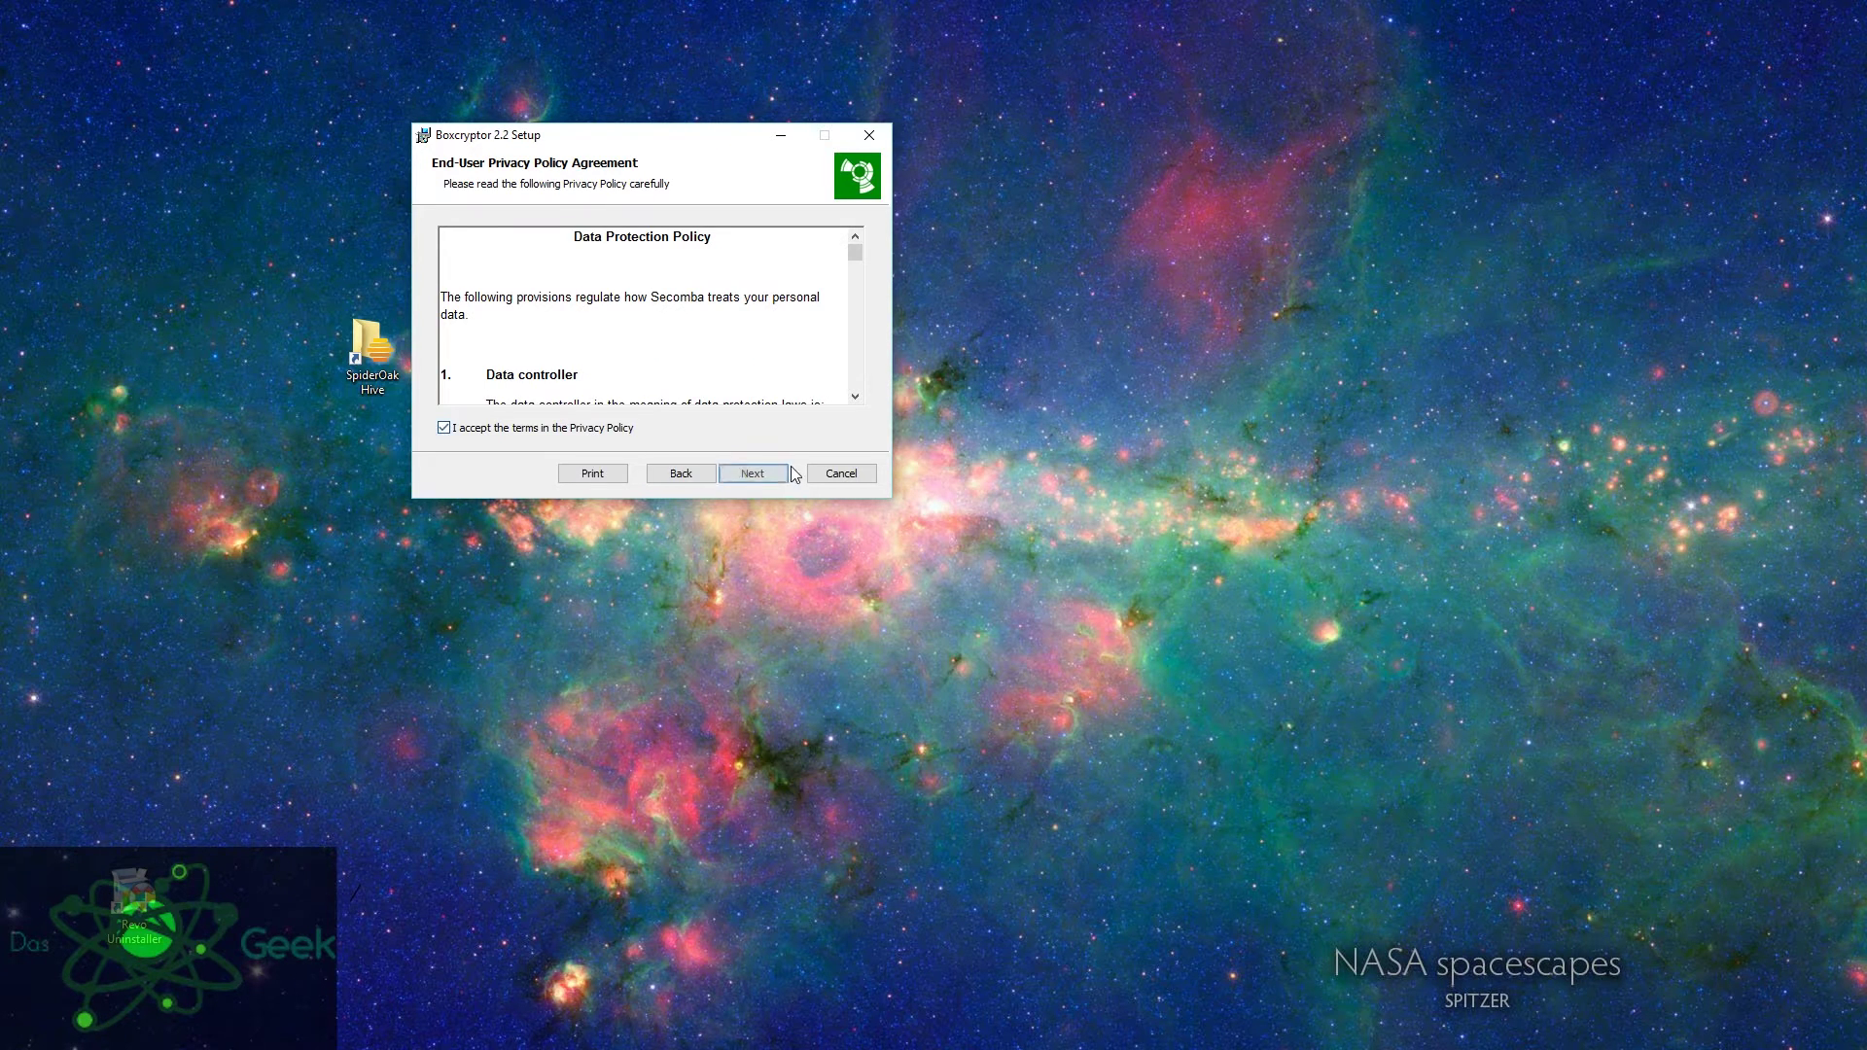
pyautogui.click(760, 470)
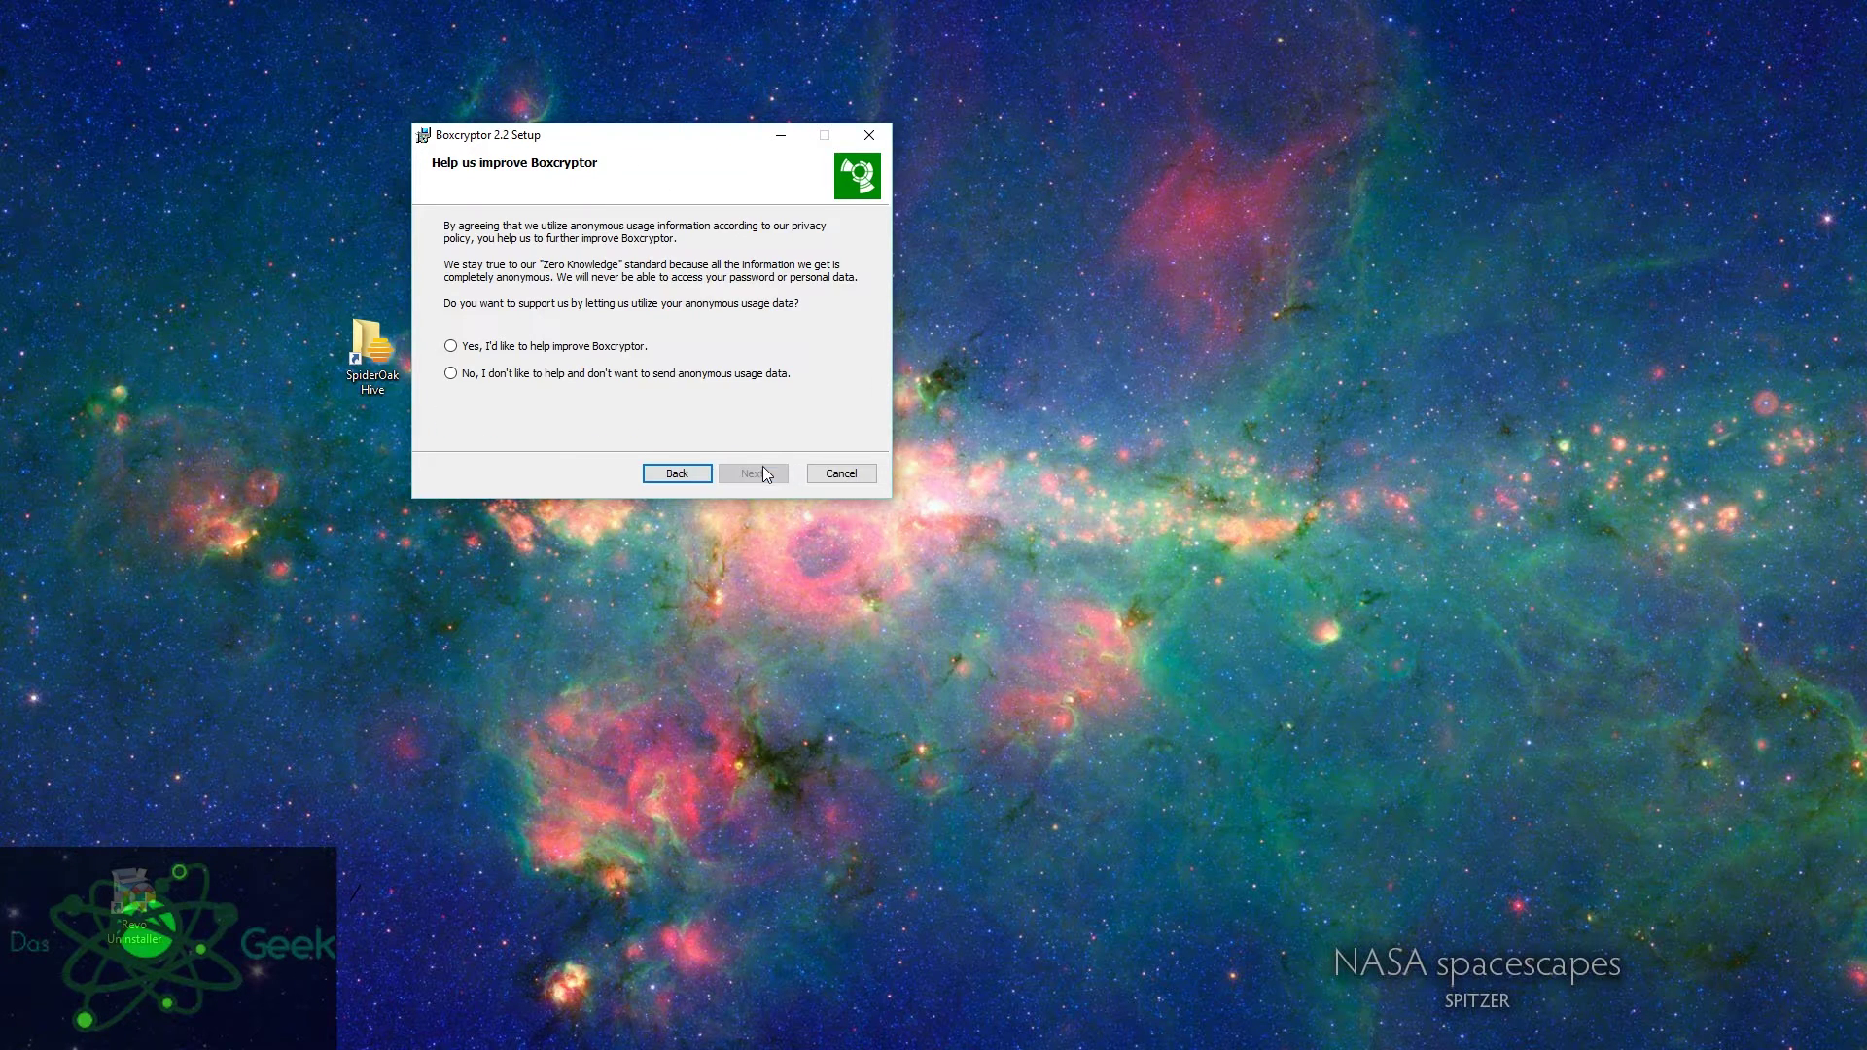
pyautogui.click(589, 374)
# - Install Boxcryptor 2.2 in the default folder and approve the system-changes prompt
pyautogui.click(758, 476)
pyautogui.click(753, 476)
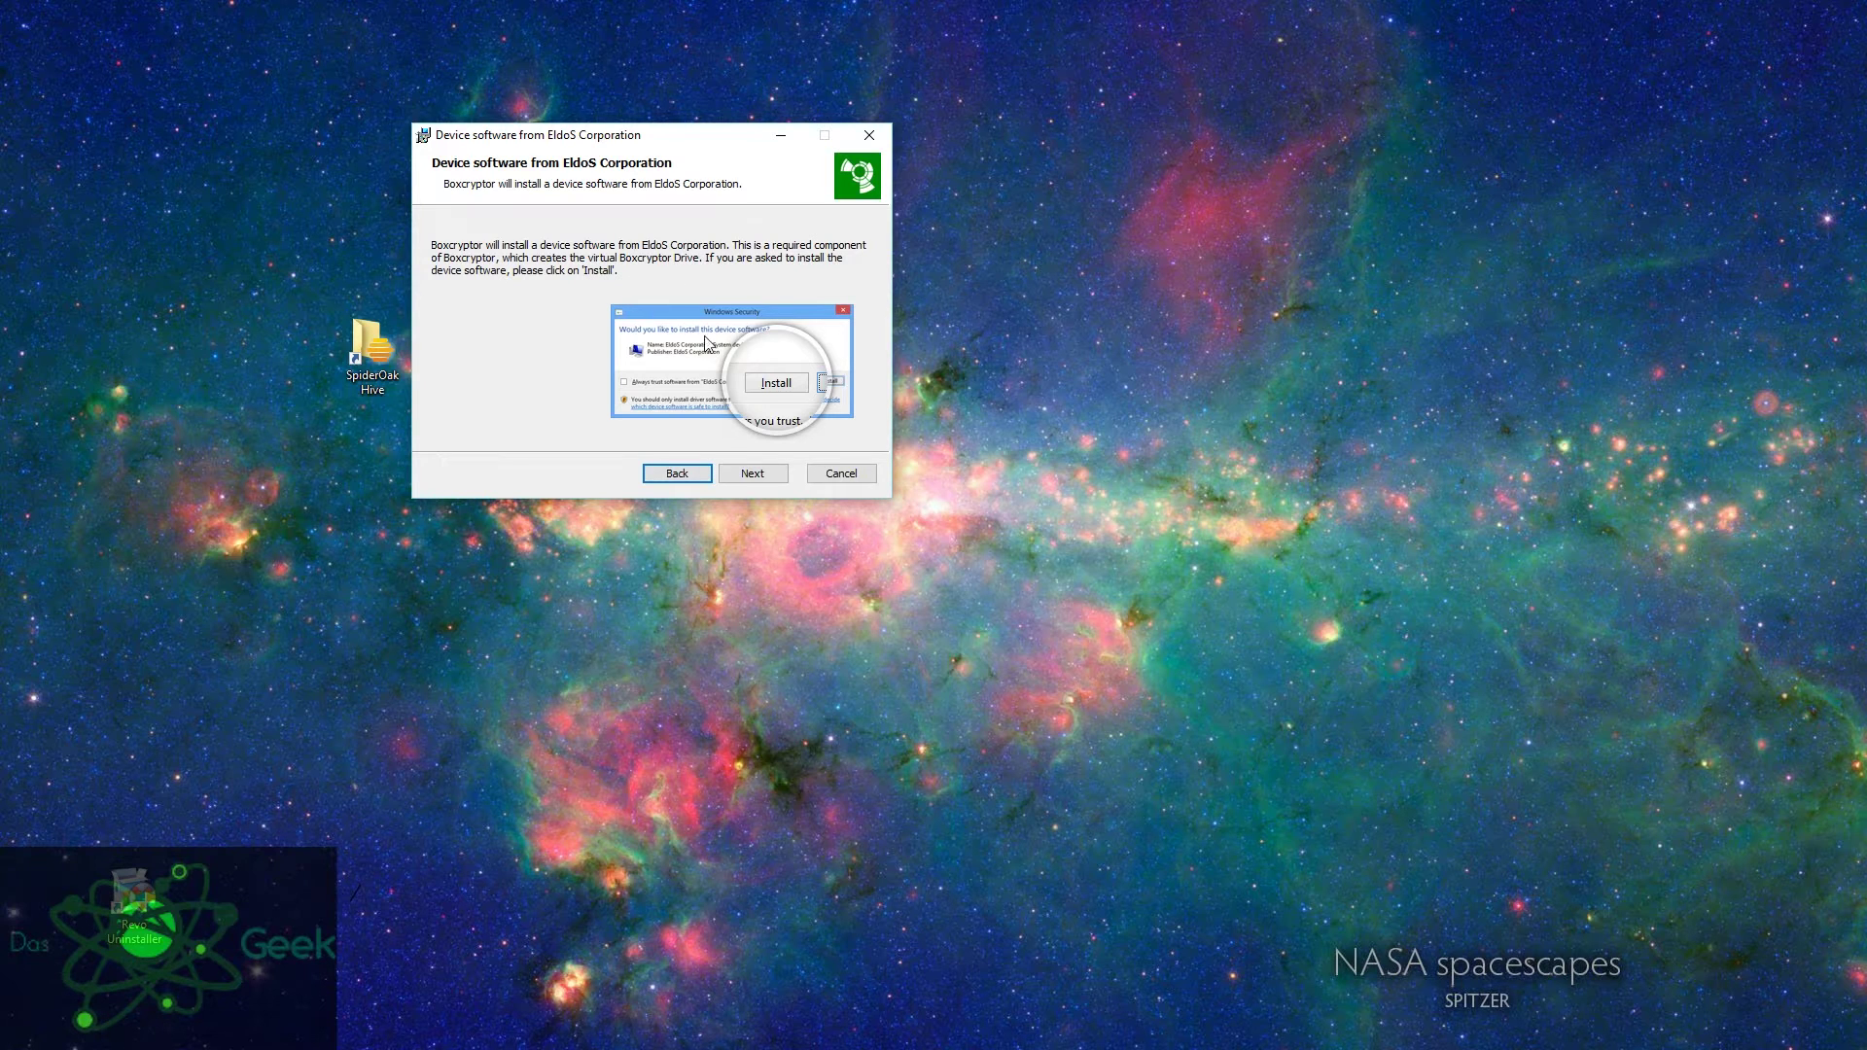
pyautogui.click(766, 475)
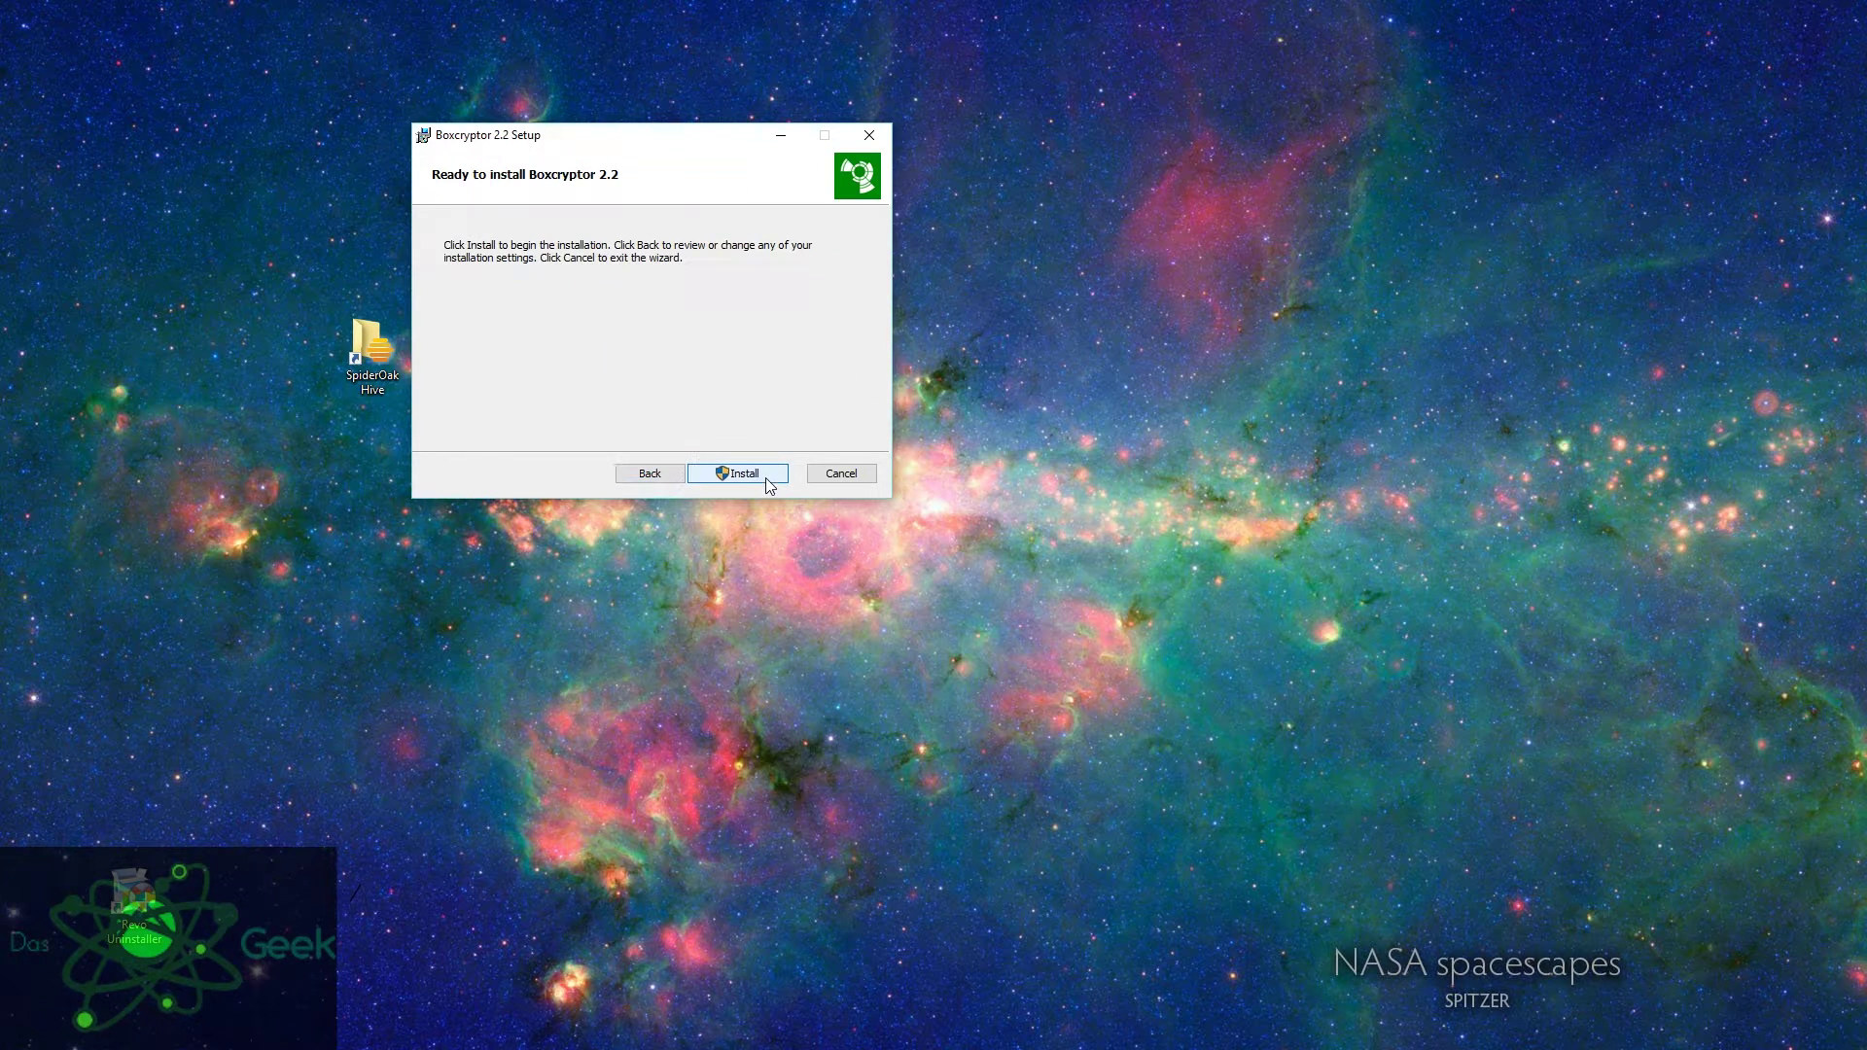
pyautogui.click(763, 476)
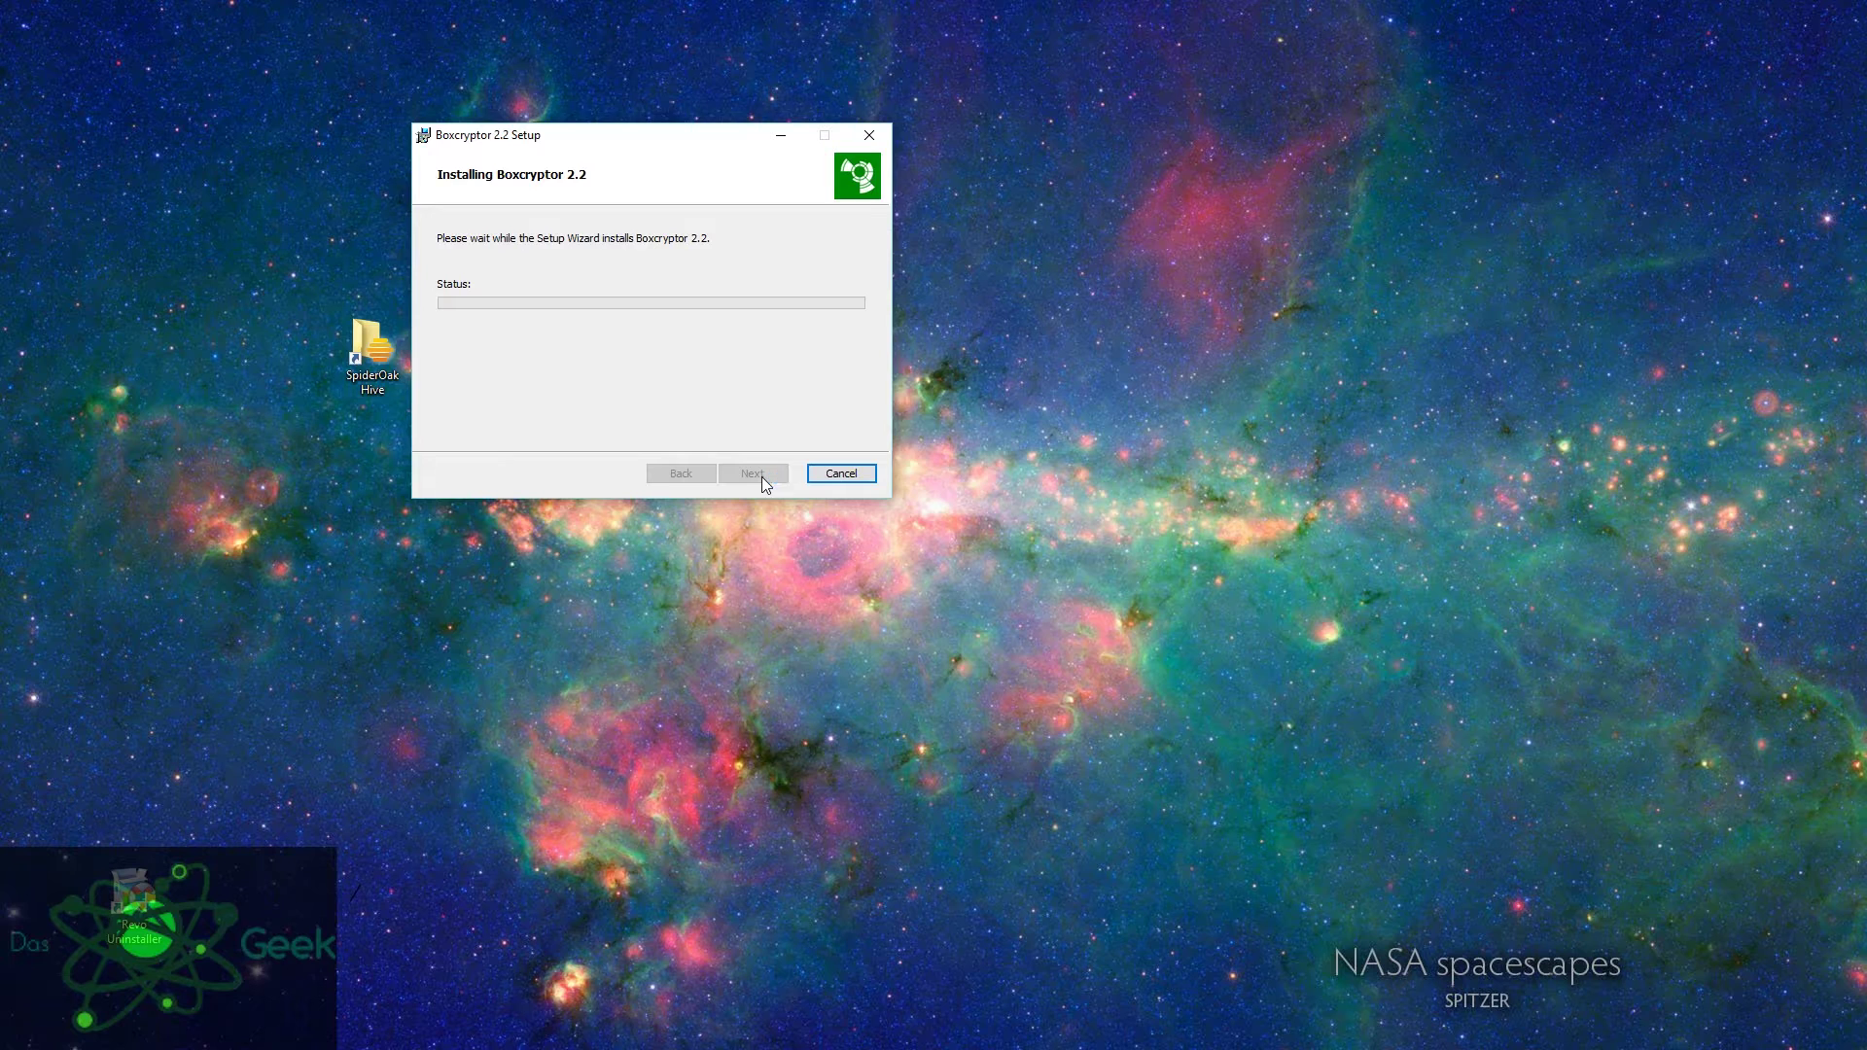
pyautogui.click(734, 345)
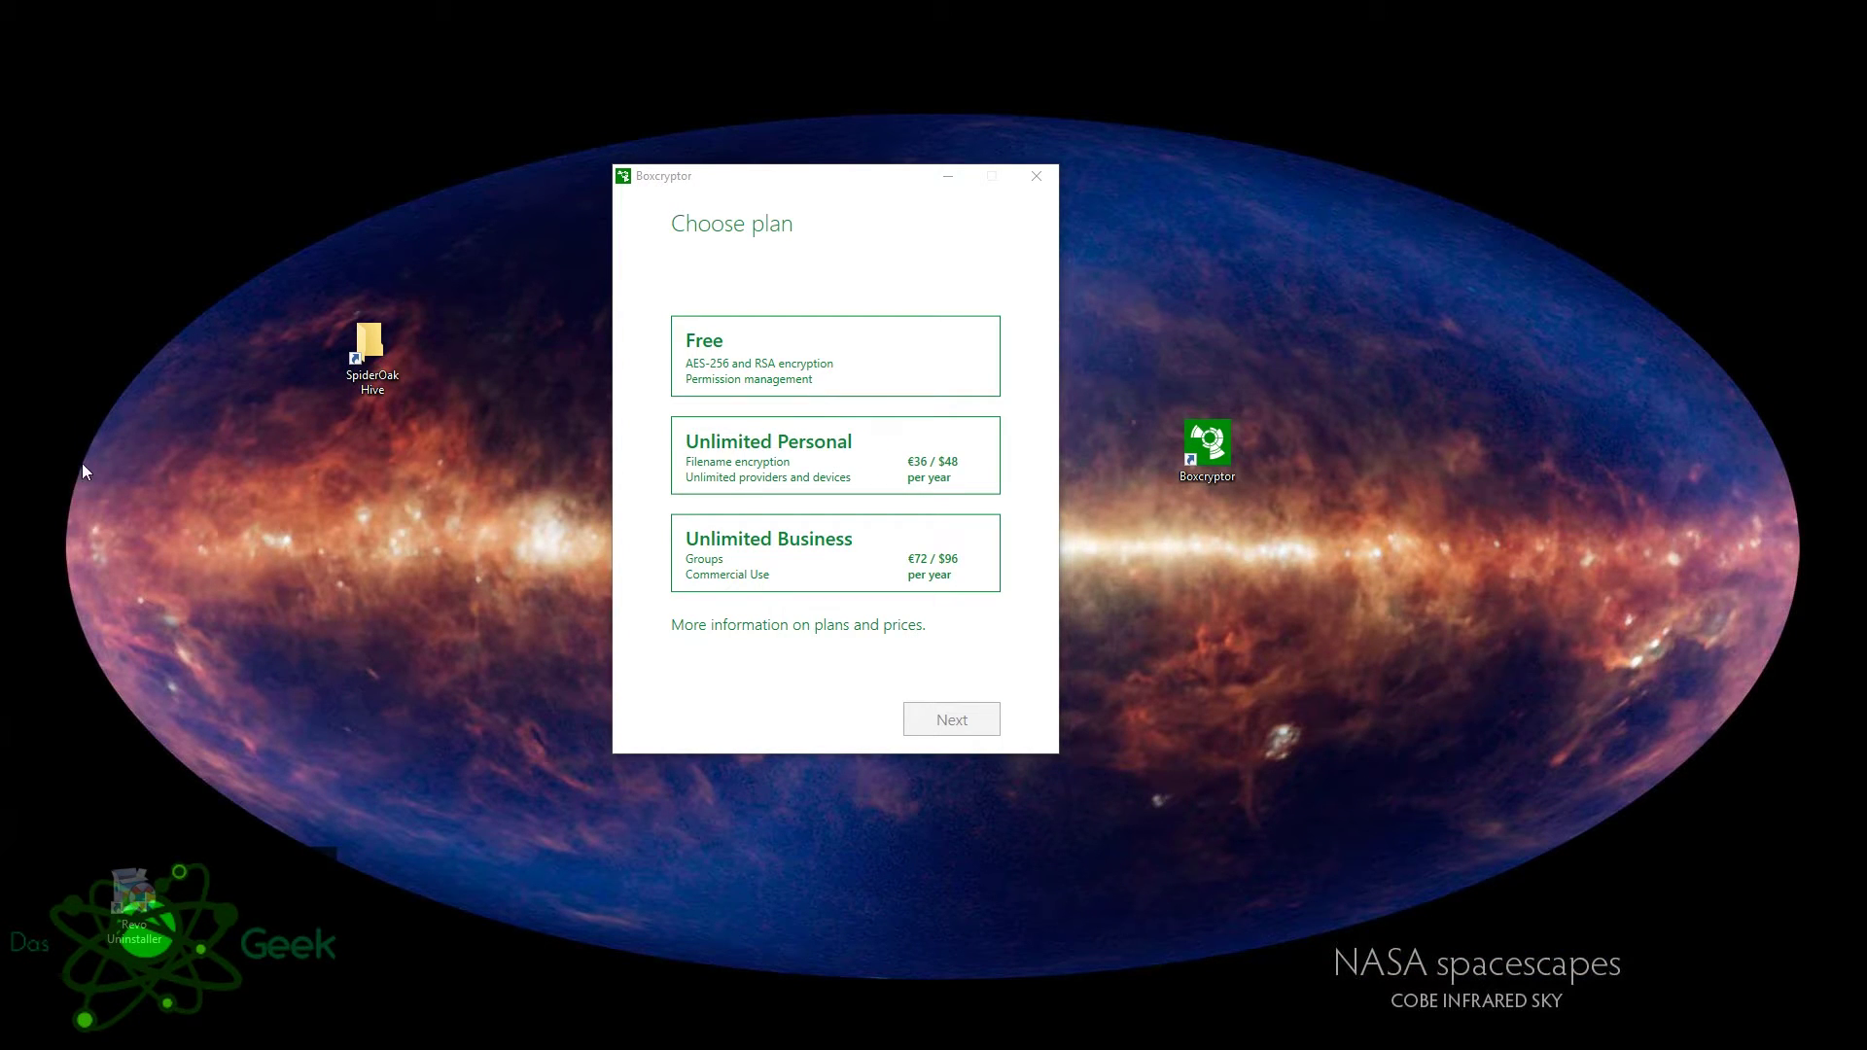
# - Choose the Free plan and confirm it to create the Boxcryptor account
pyautogui.click(851, 367)
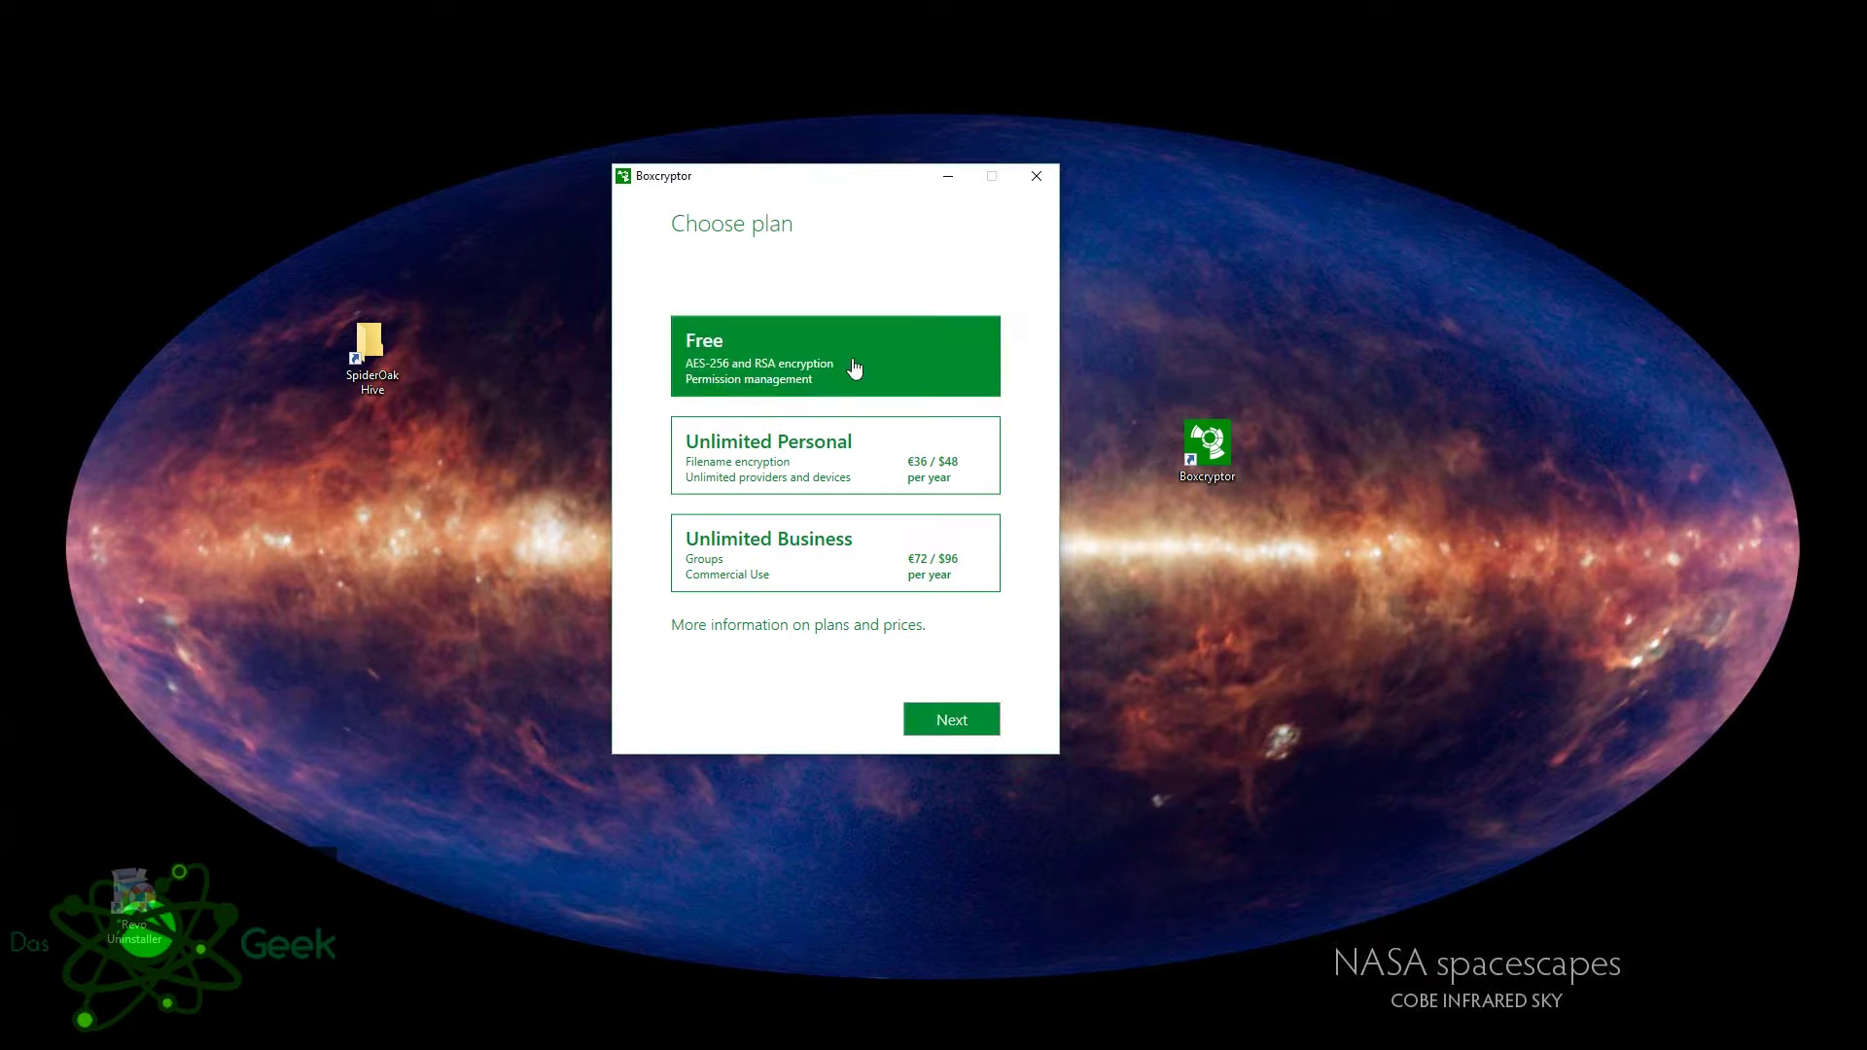
pyautogui.click(963, 717)
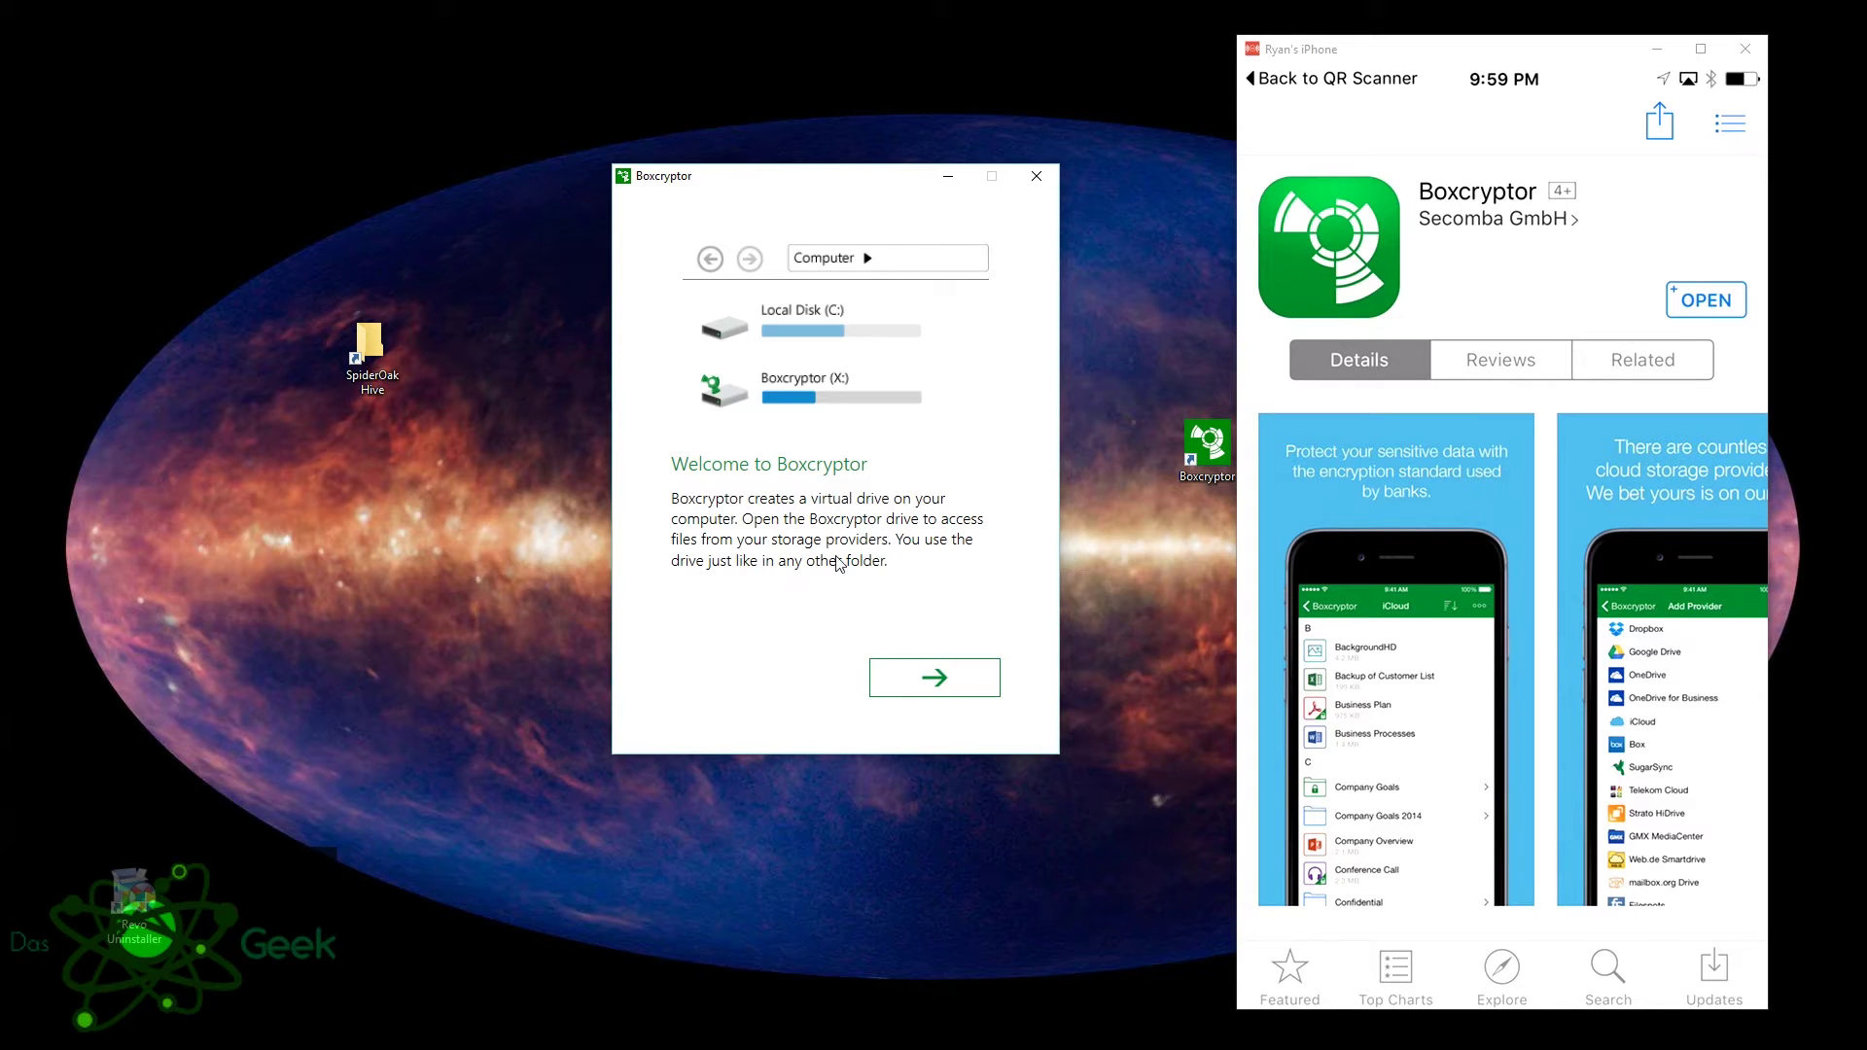
# - Page through the cloud storage, encryption, permissions and file-marker tour pages, then finish the tour
pyautogui.click(924, 685)
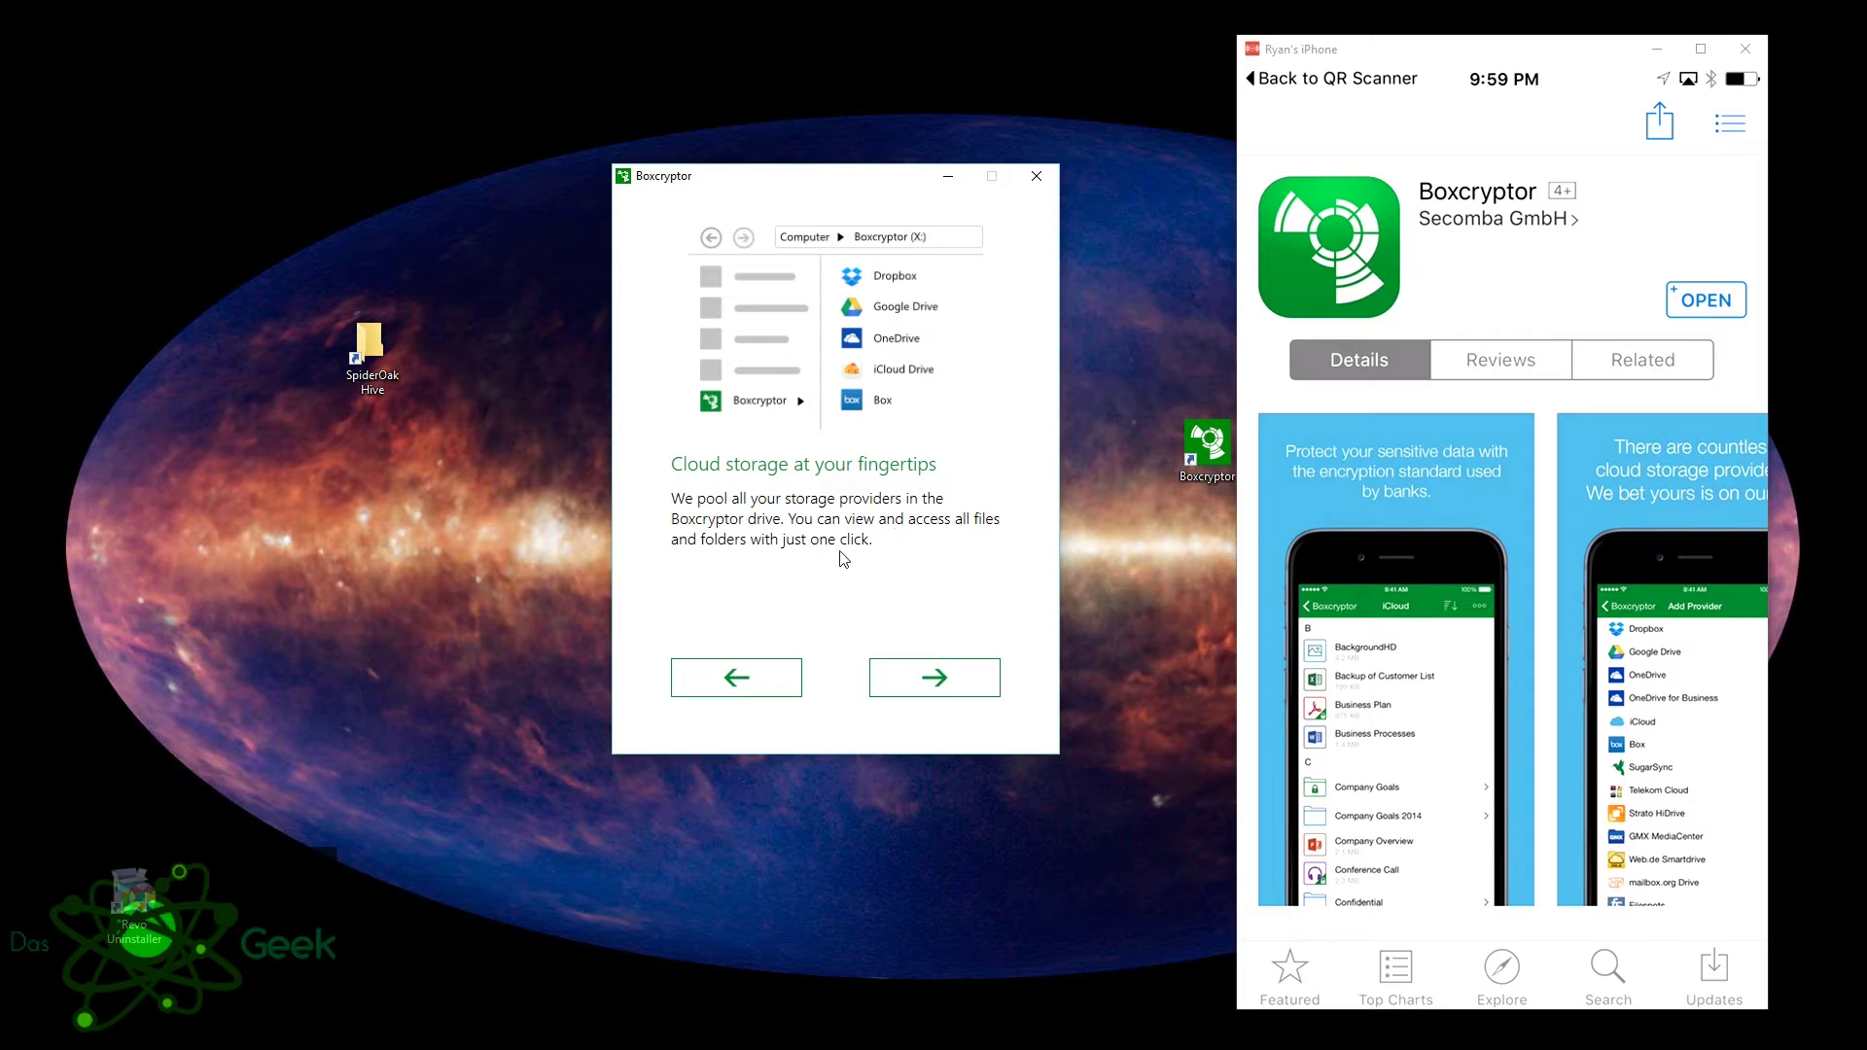
pyautogui.click(900, 686)
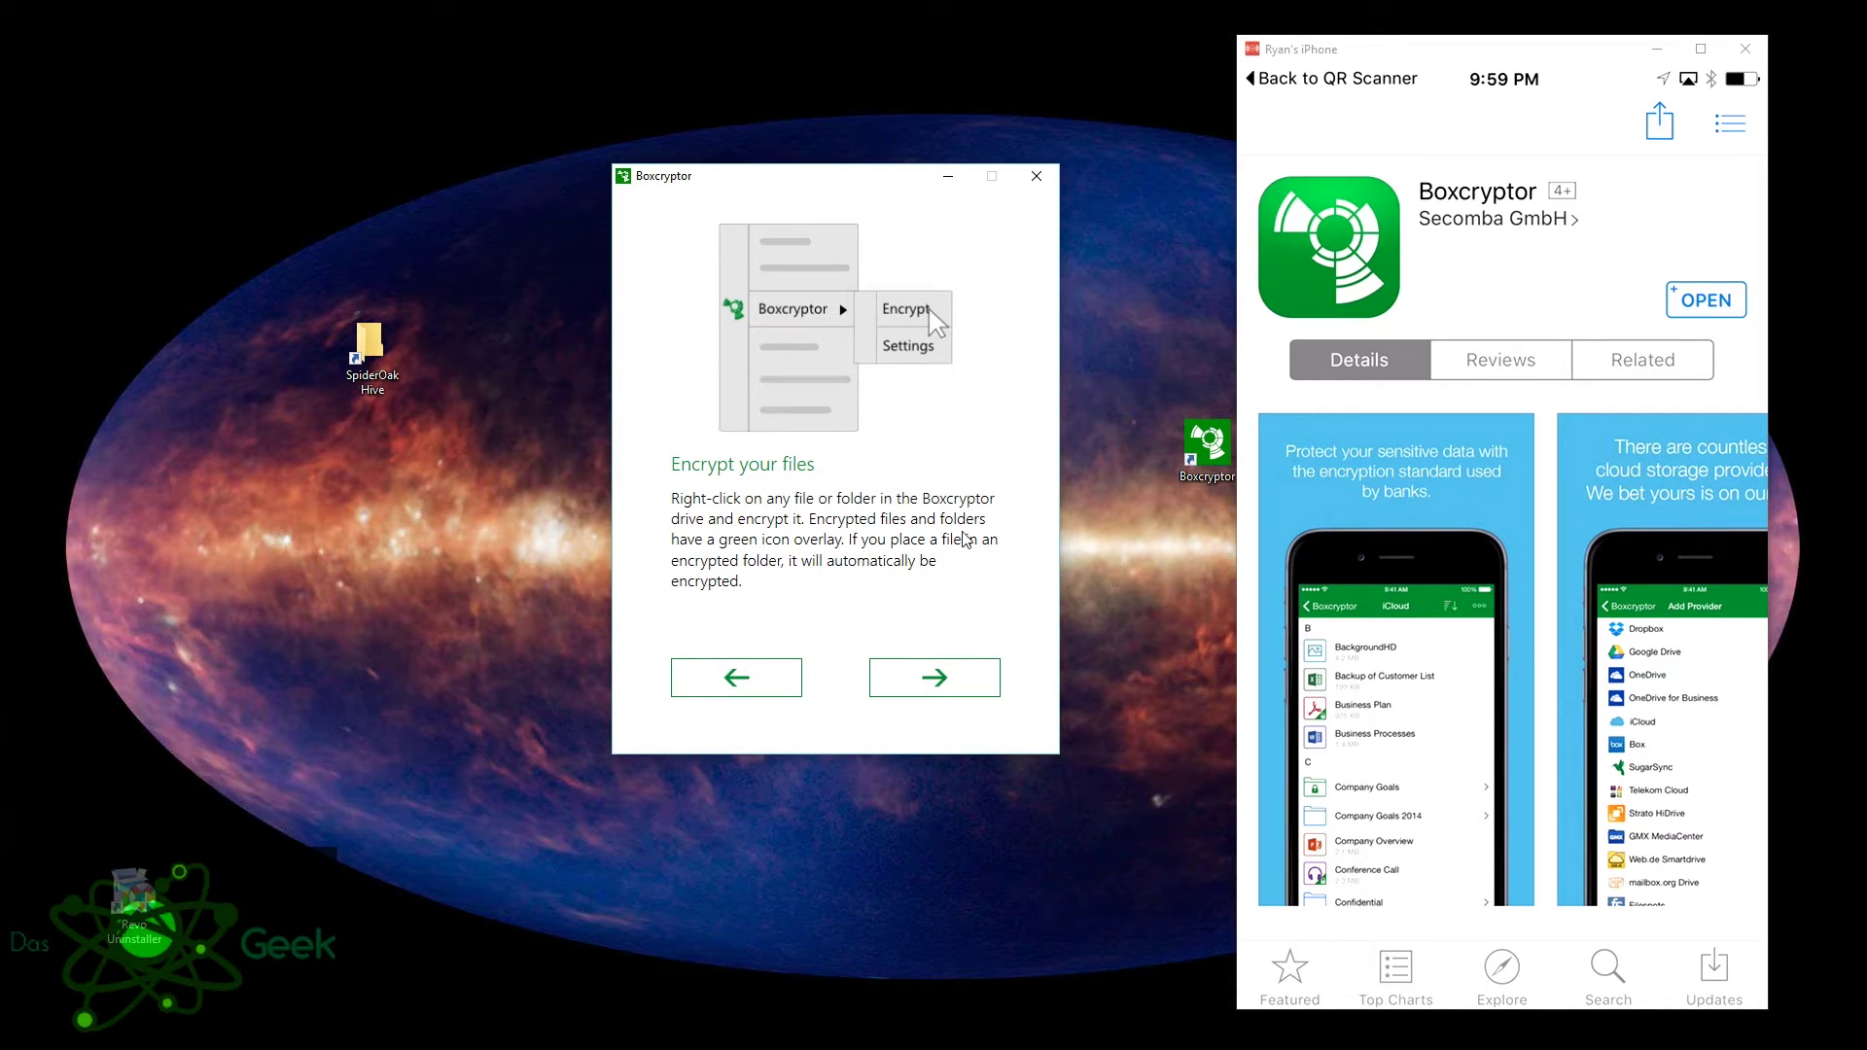
pyautogui.click(933, 680)
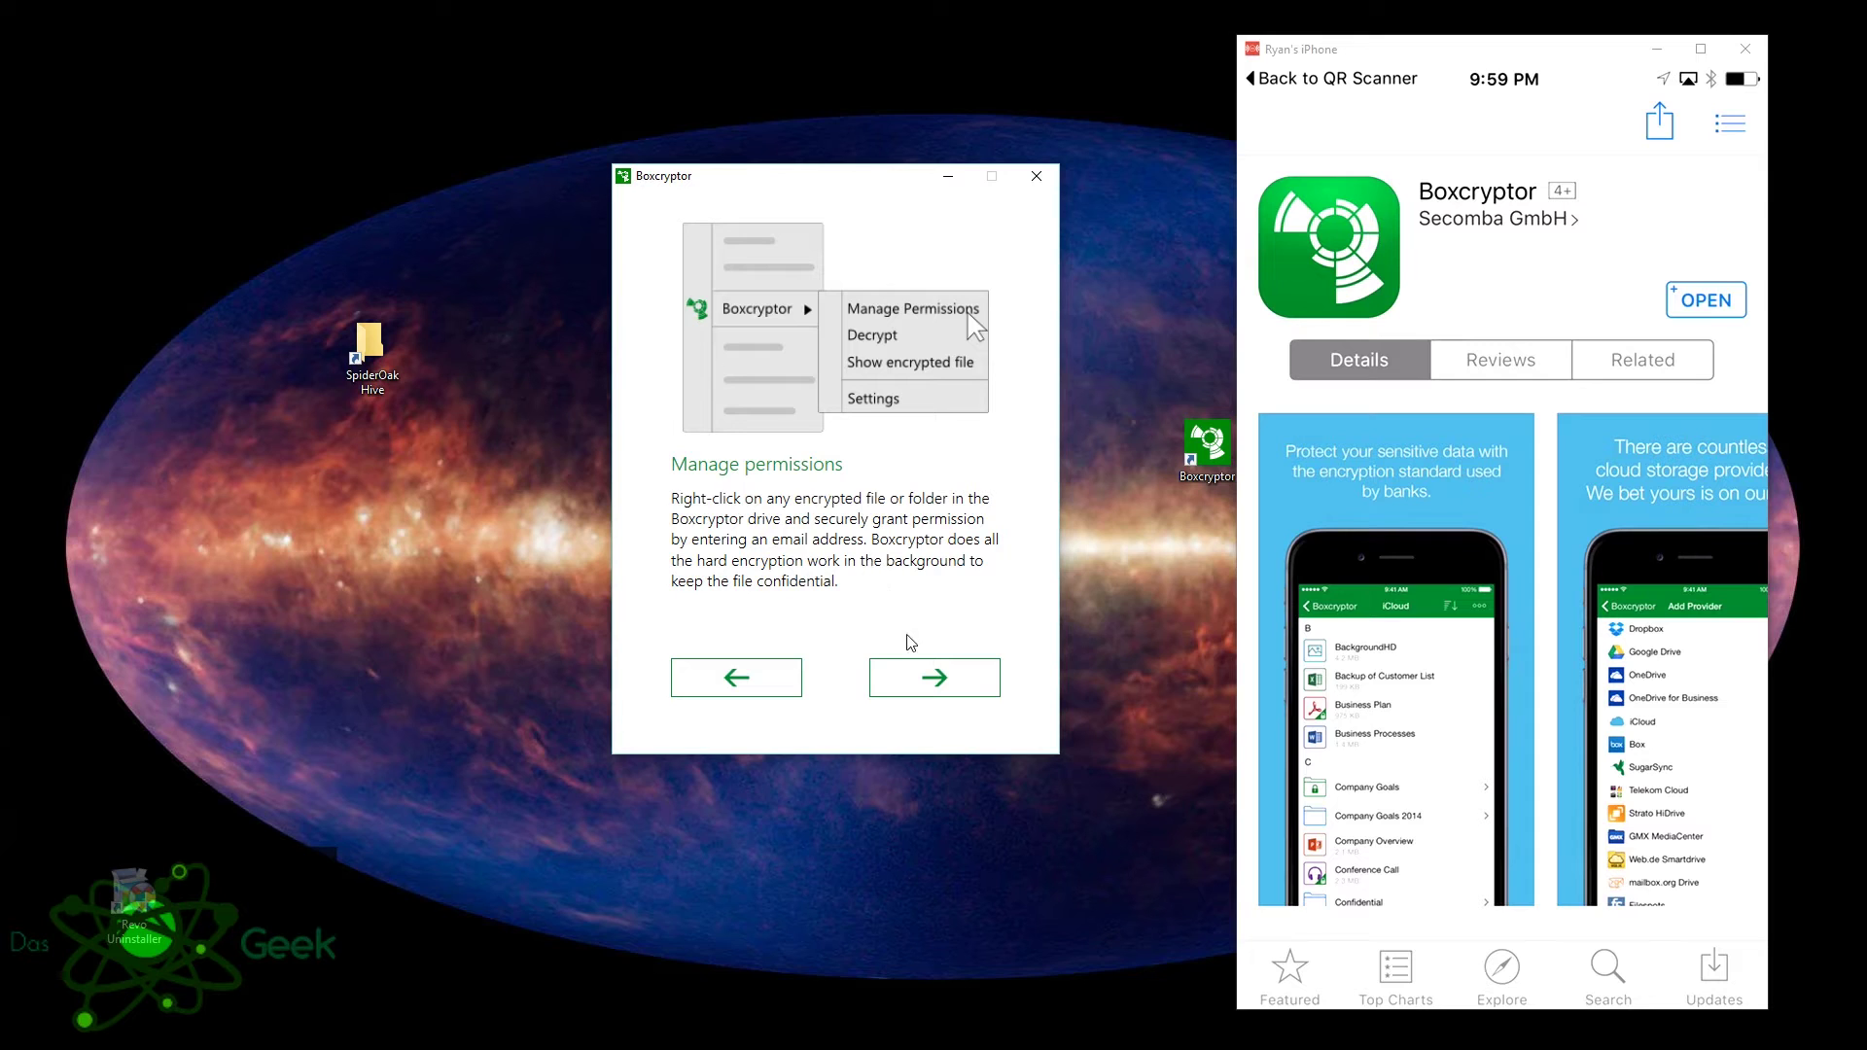
pyautogui.click(934, 682)
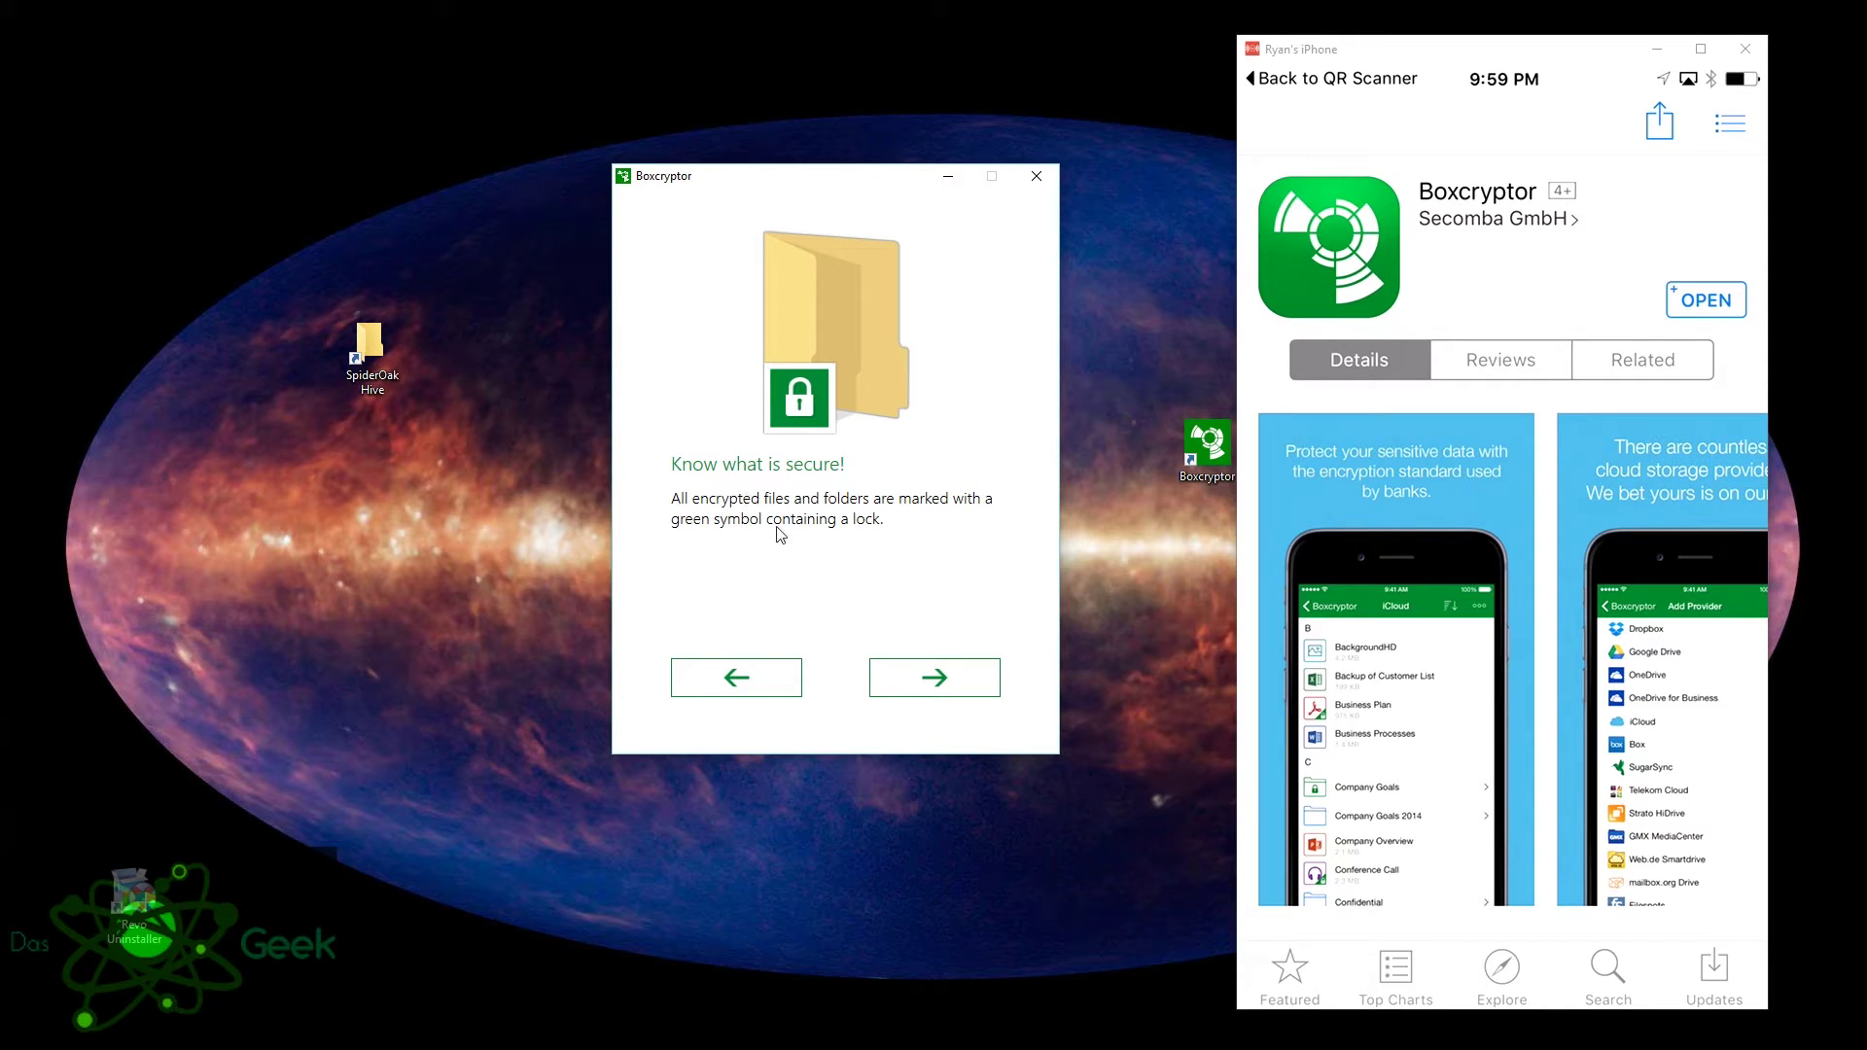
pyautogui.click(948, 678)
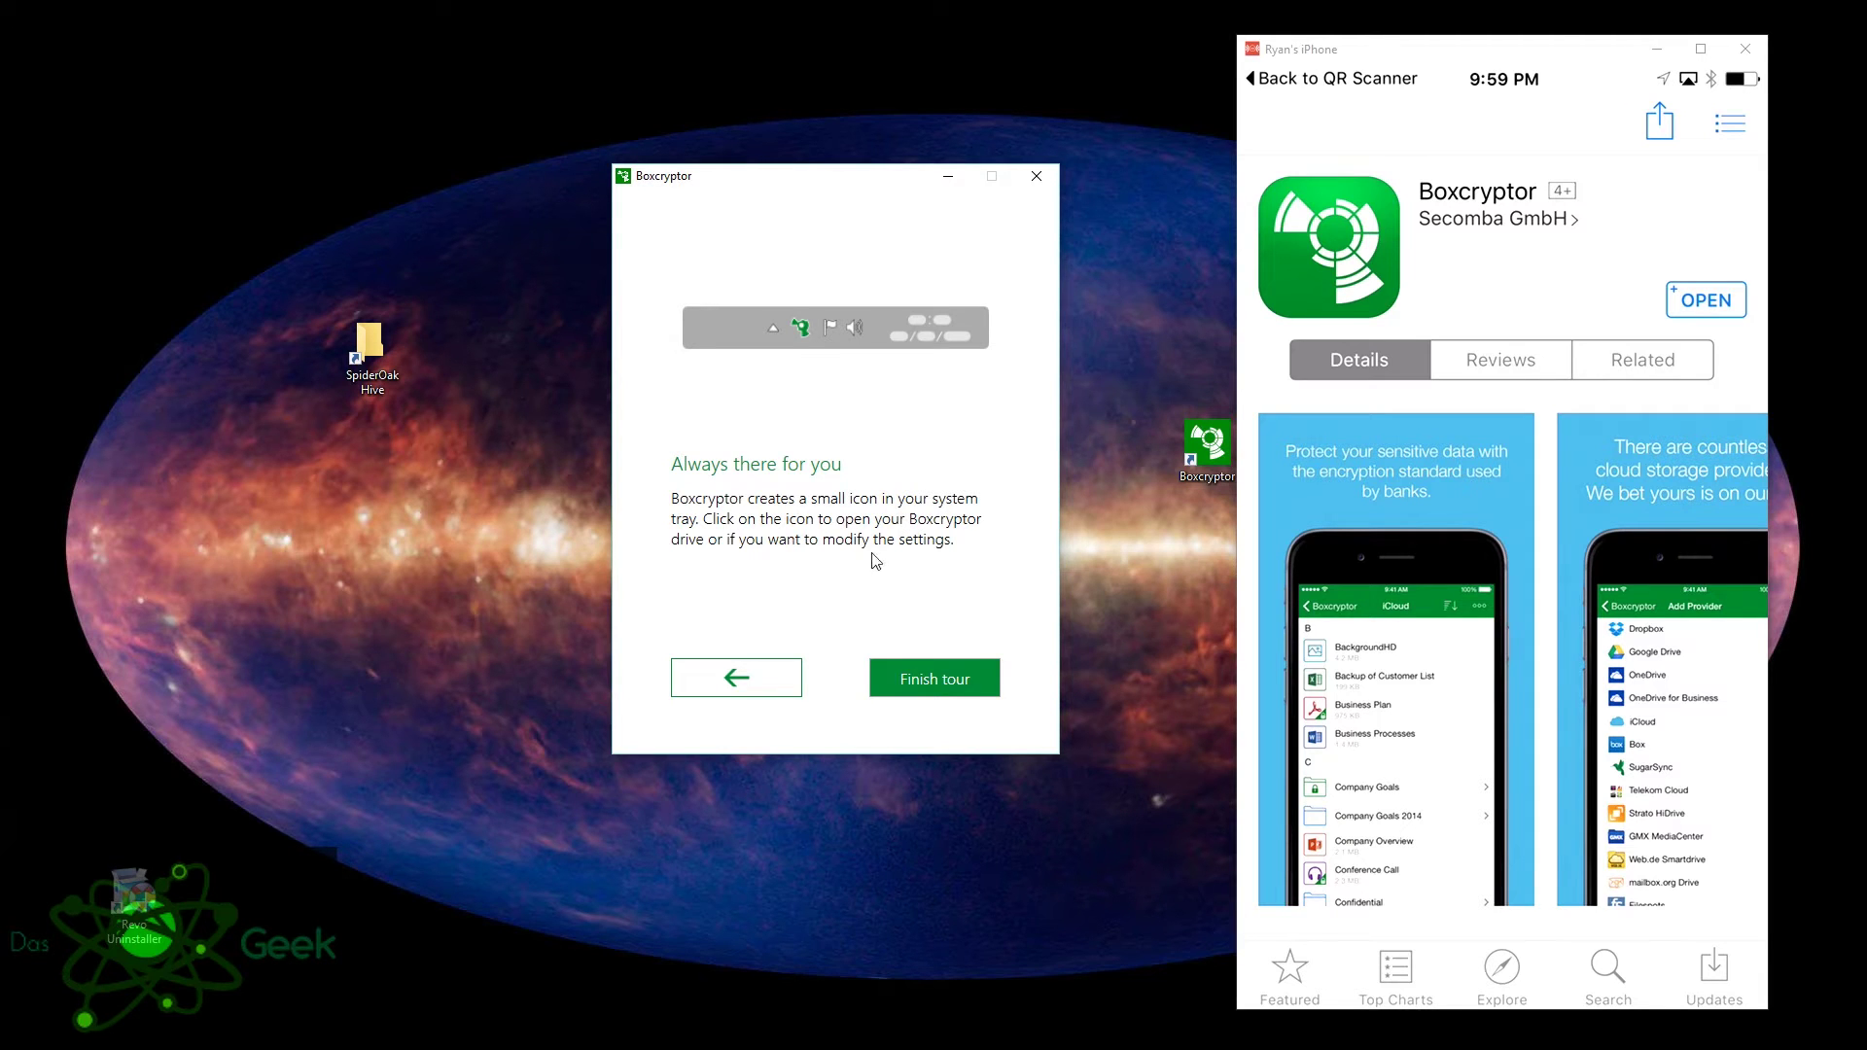
pyautogui.click(936, 668)
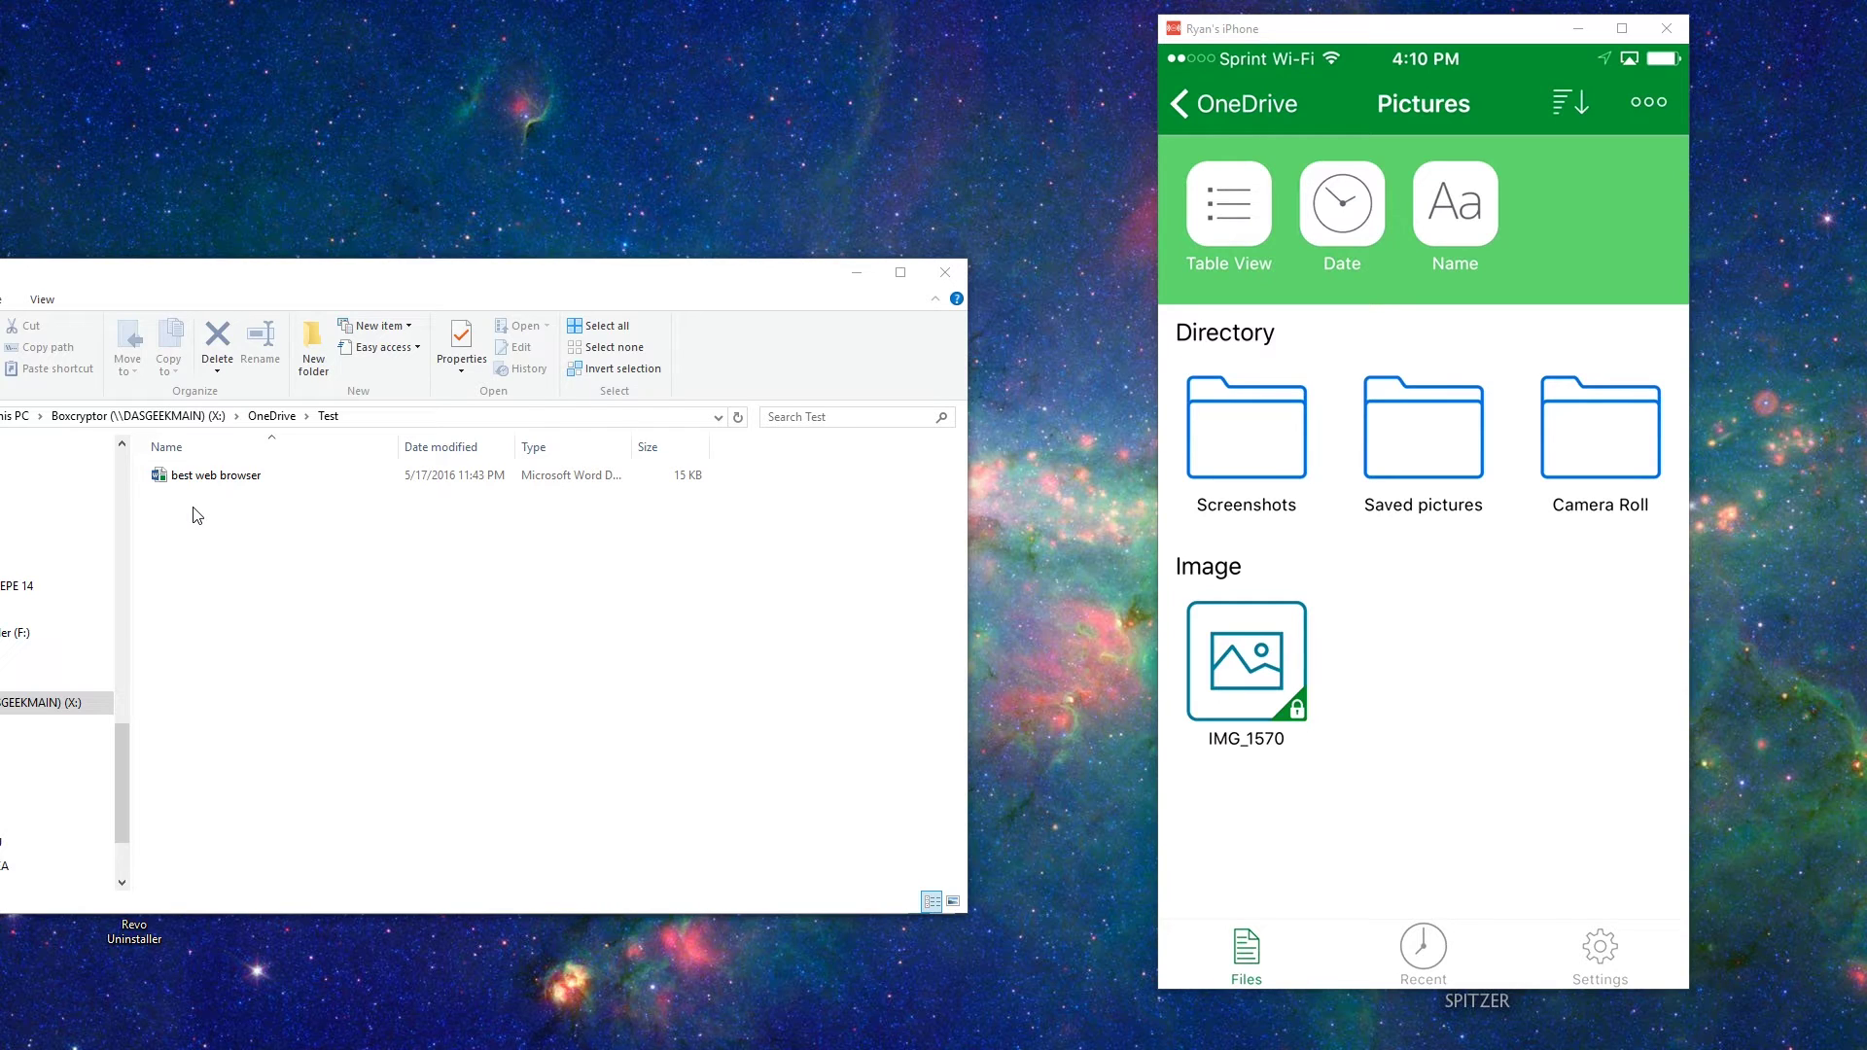
# - Bring up the context menu for the OneDrive Test folder on the Boxcryptor X: drive
pyautogui.rightClick(197, 509)
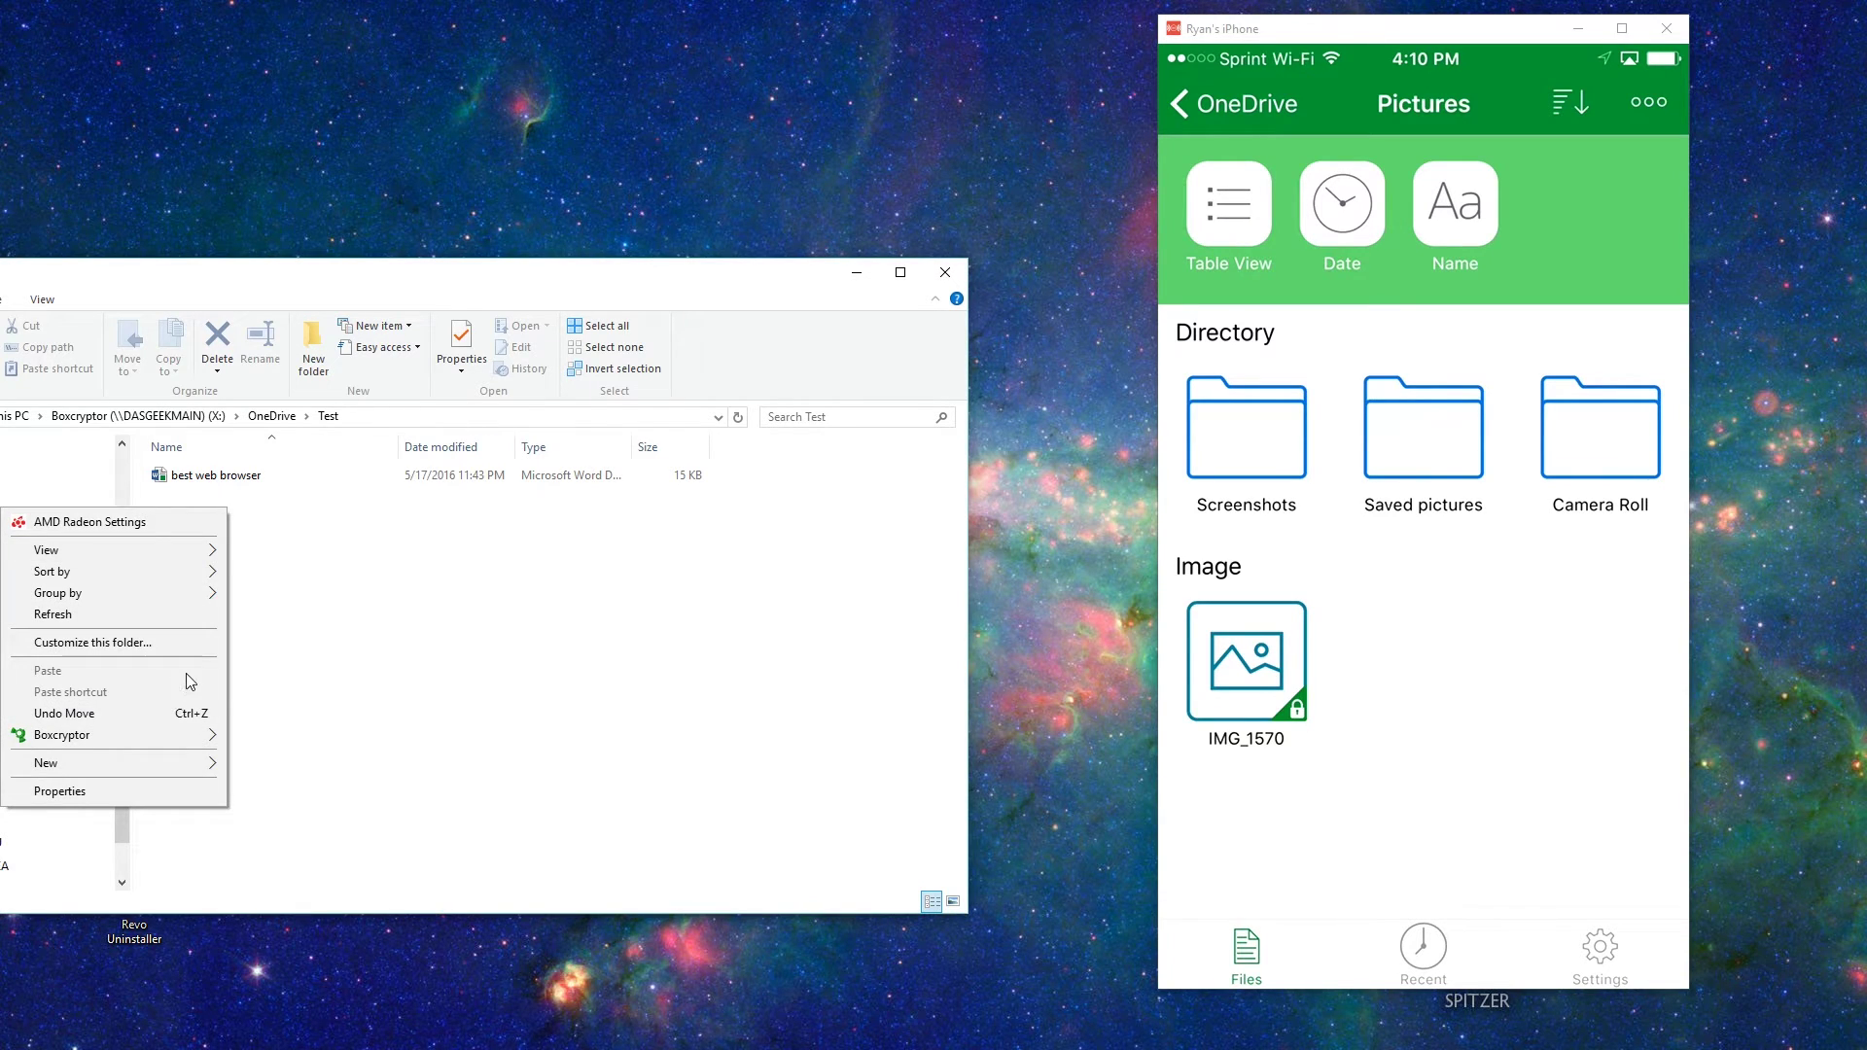
# - Paste the copied applevsfbi.pptx into the Test folder on the Boxcryptor drive
pyautogui.click(340, 619)
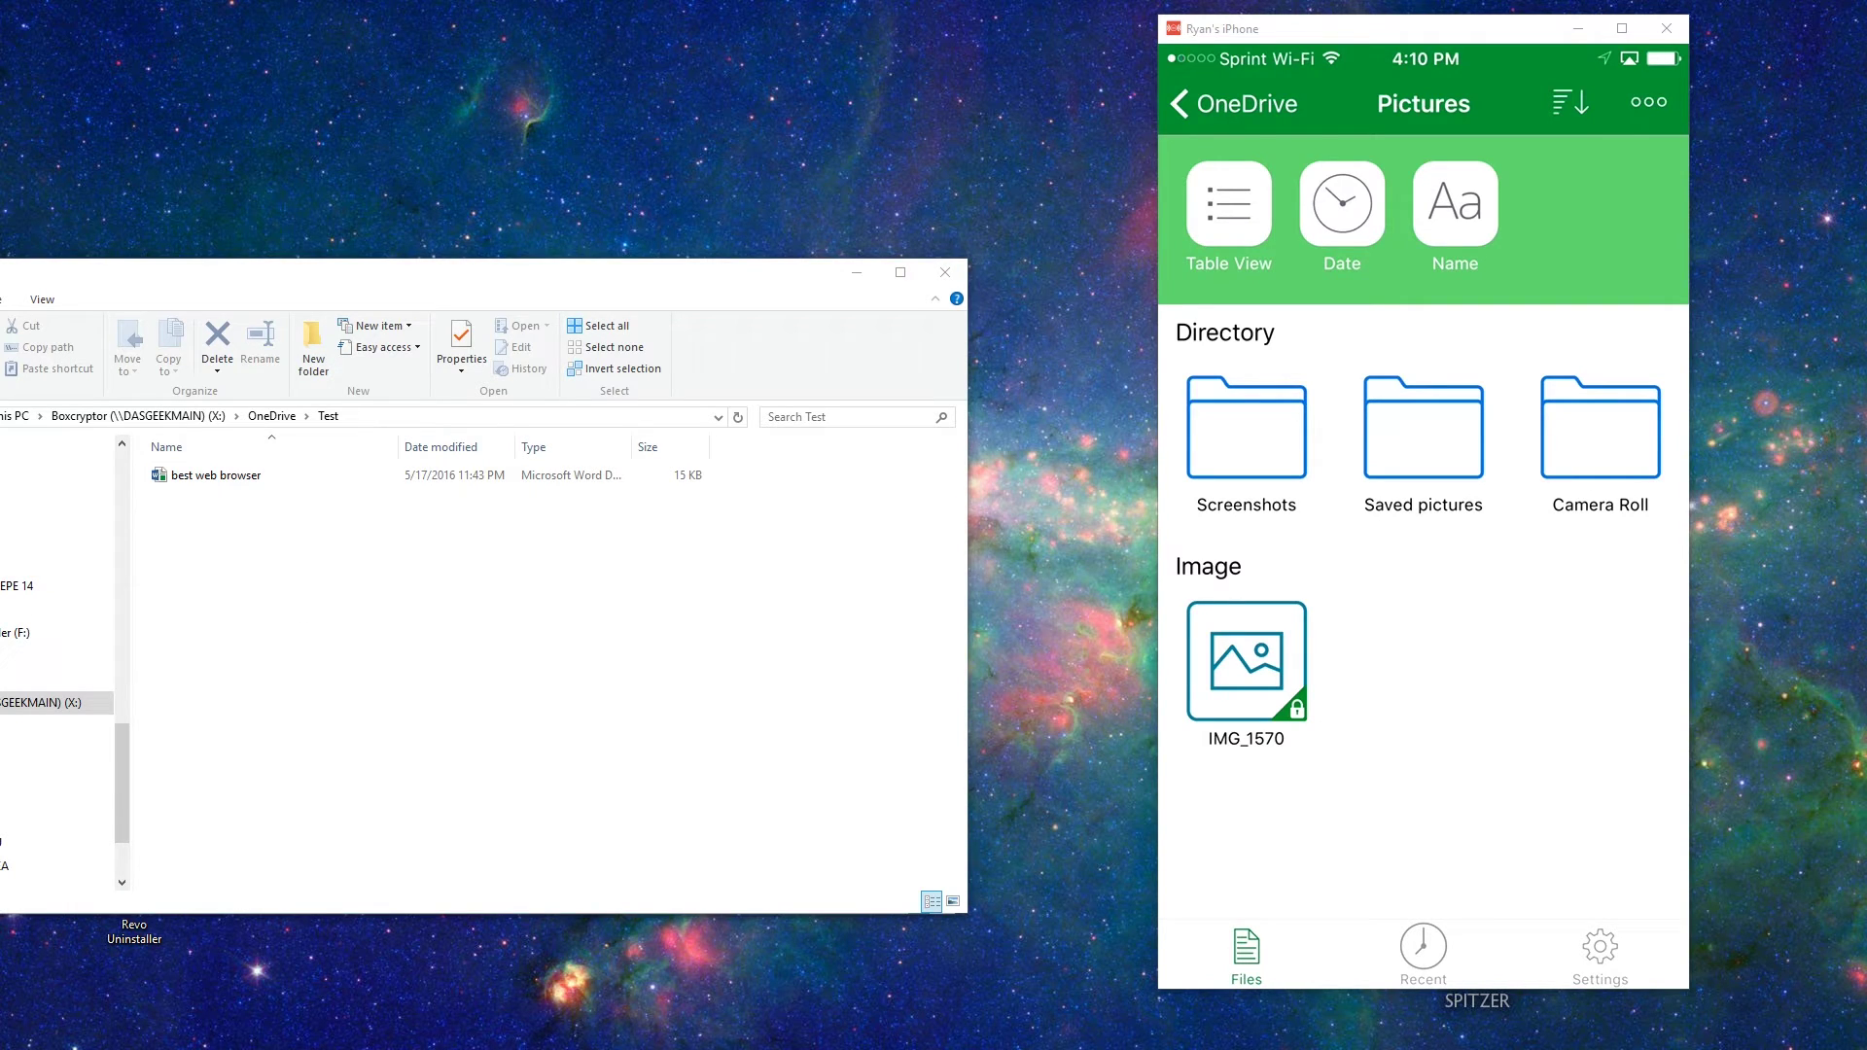
pyautogui.click(283, 529)
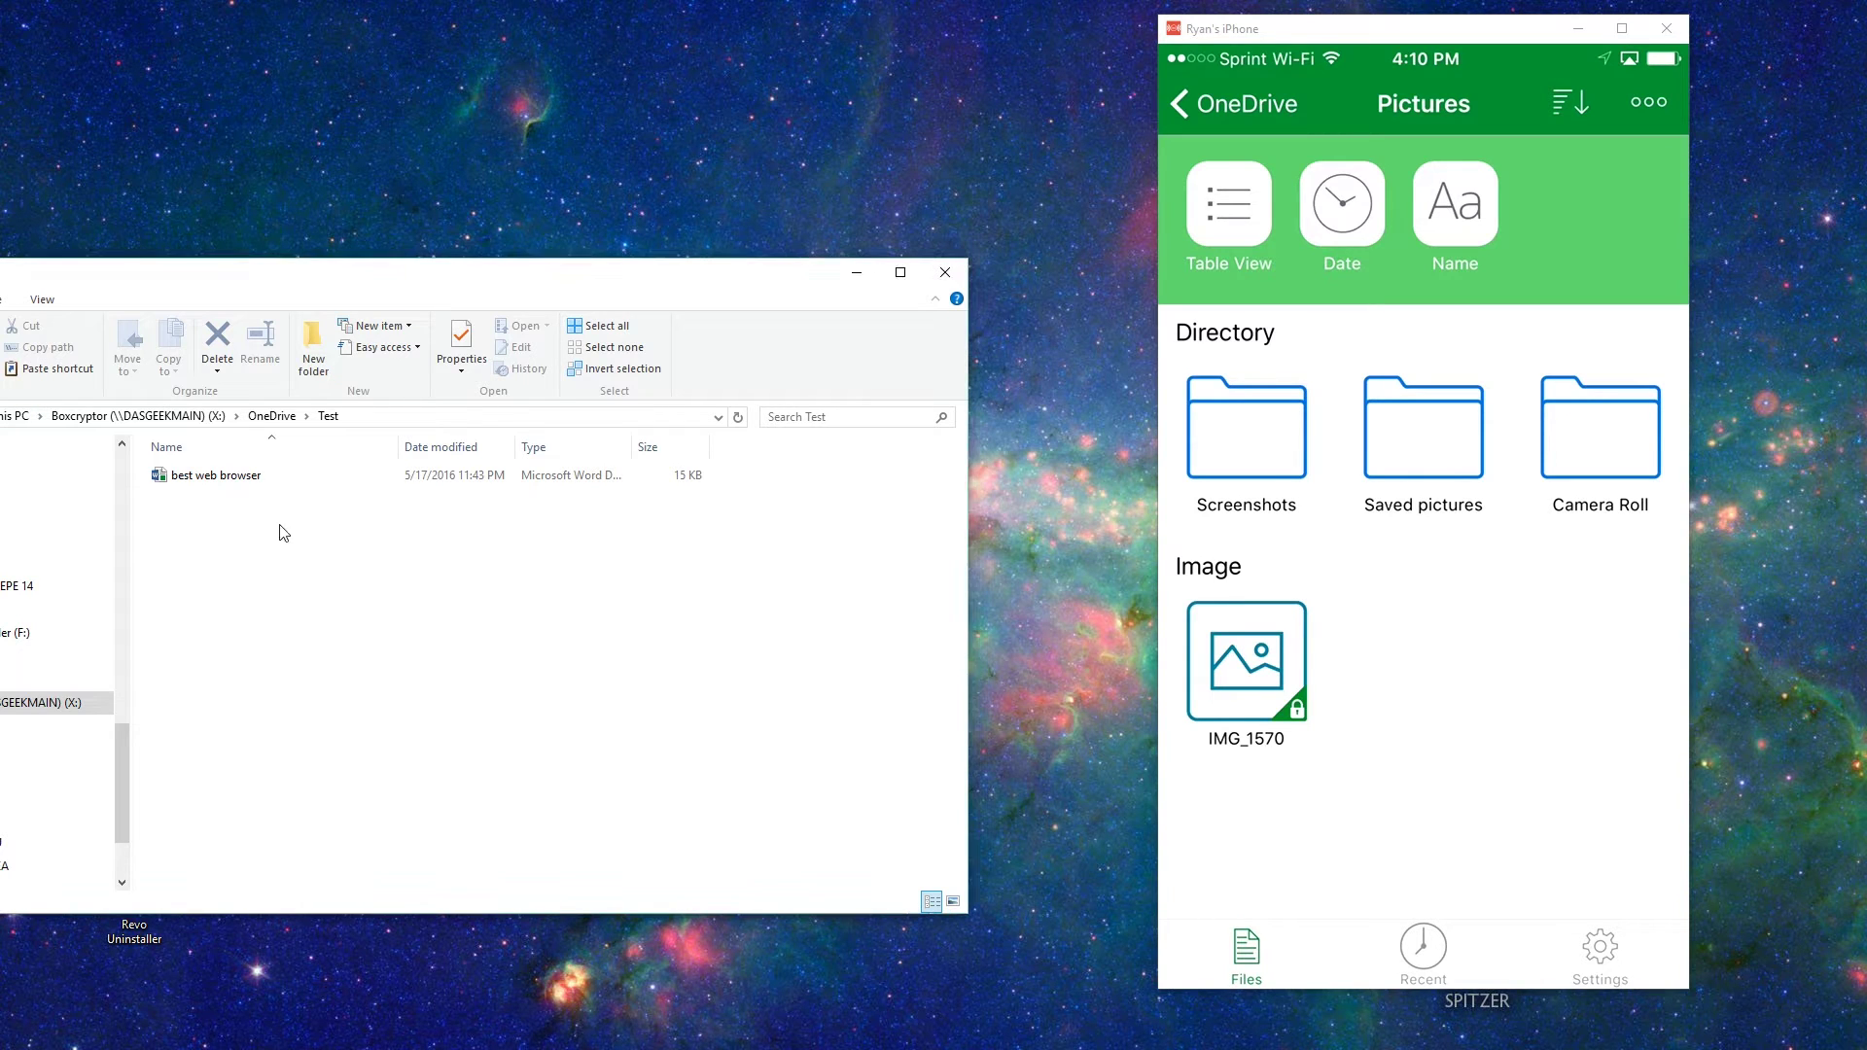
pyautogui.rightClick(216, 522)
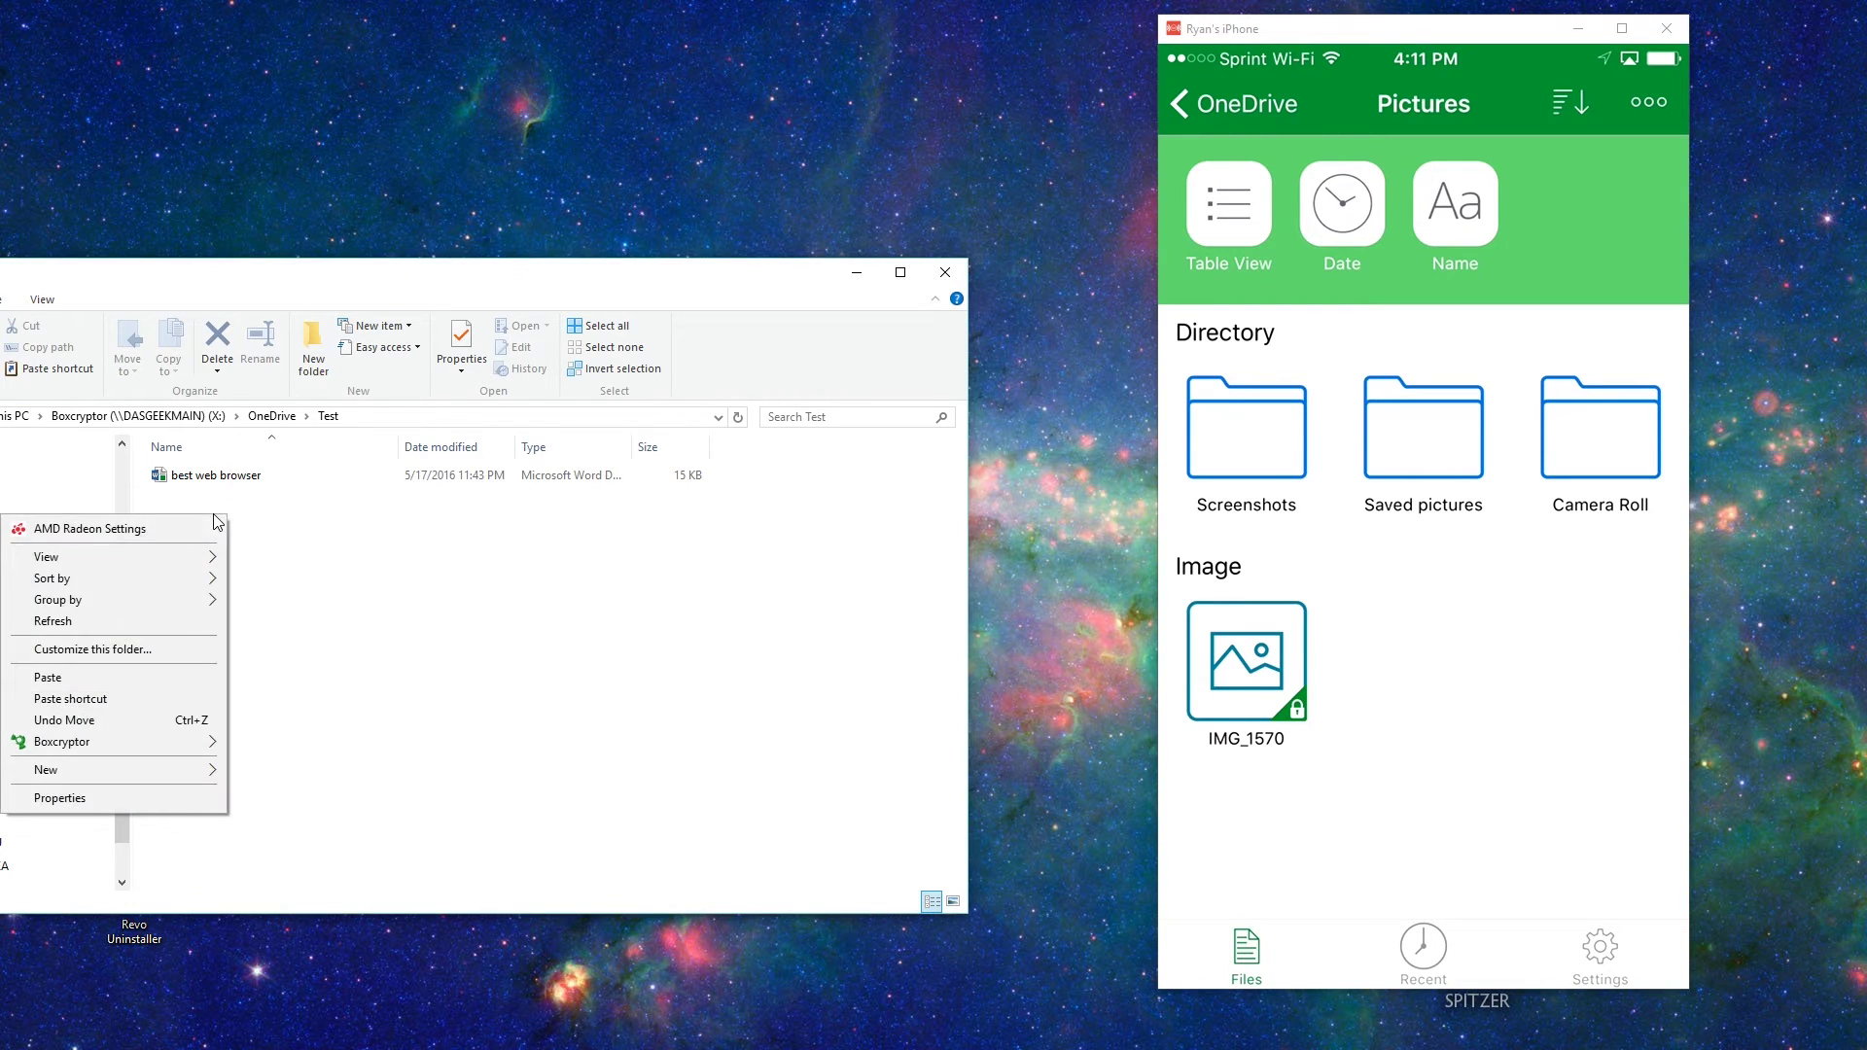
pyautogui.click(167, 679)
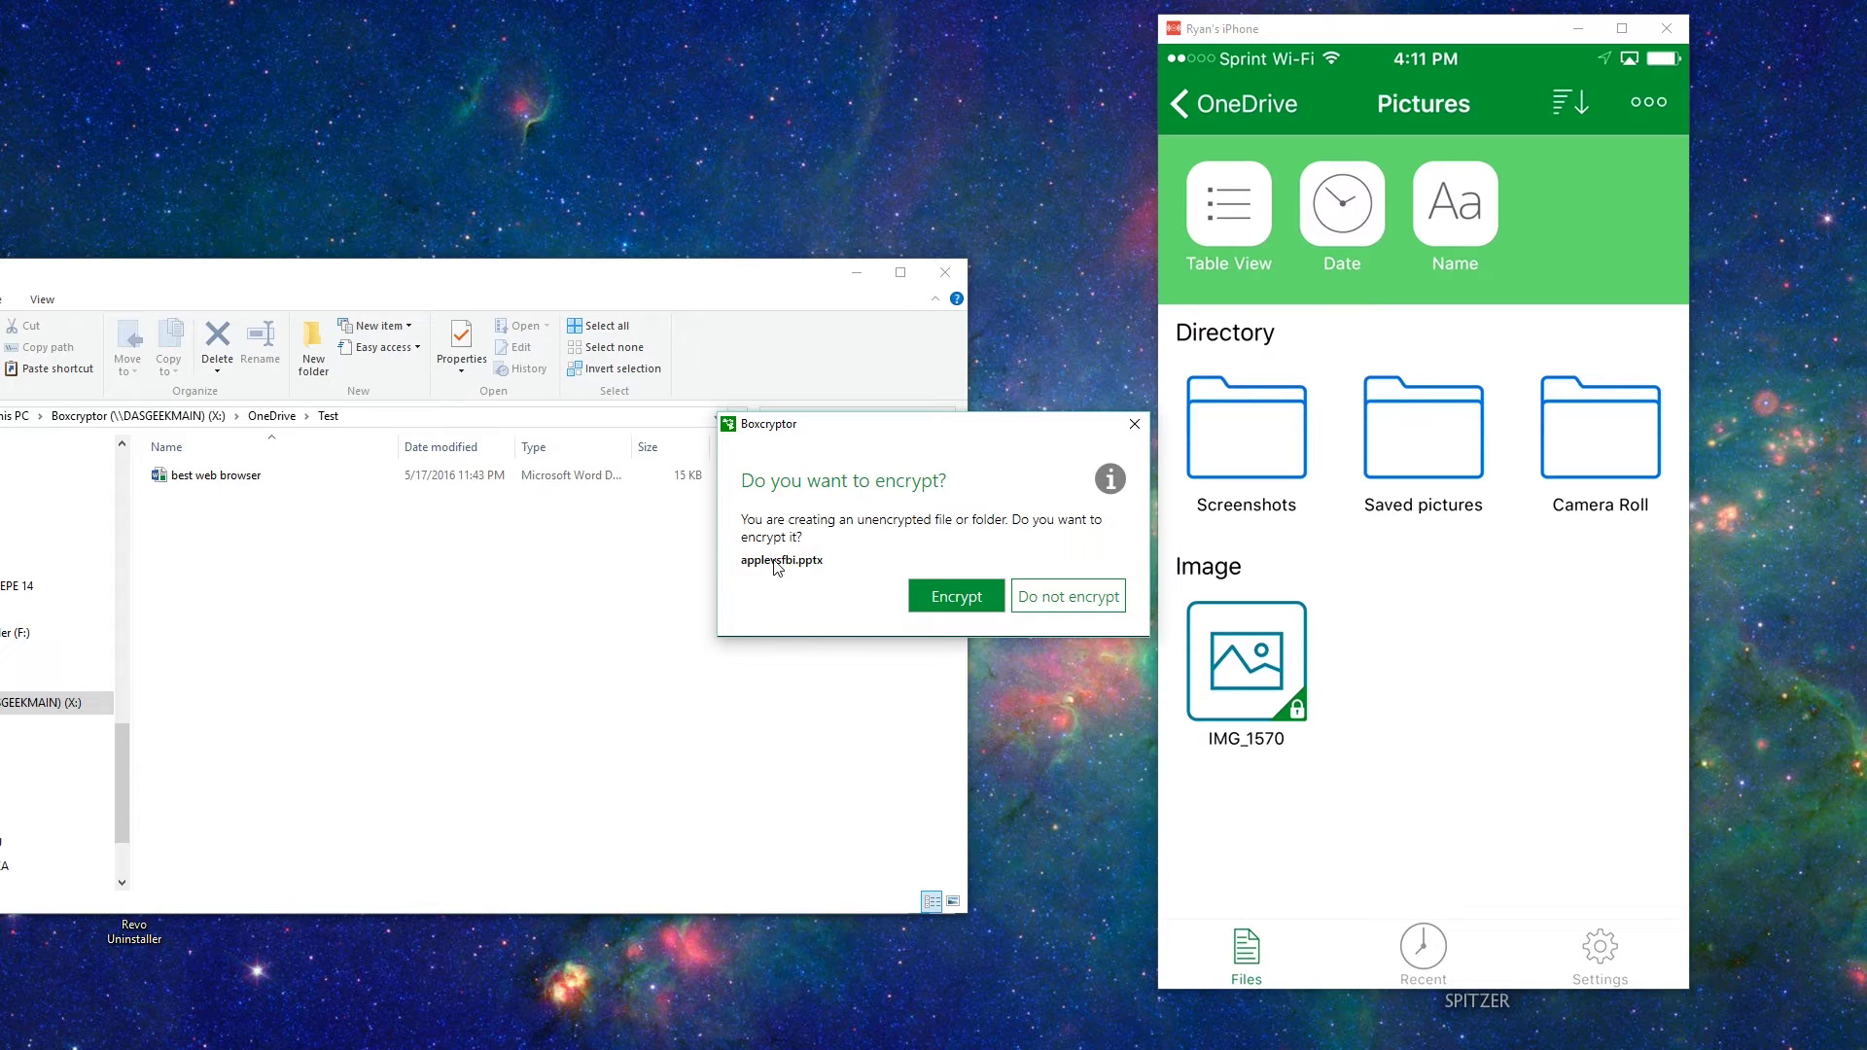
# - Choose Encrypt for the pasted applevsfbi.pptx in Boxcryptor's prompt
pyautogui.click(954, 595)
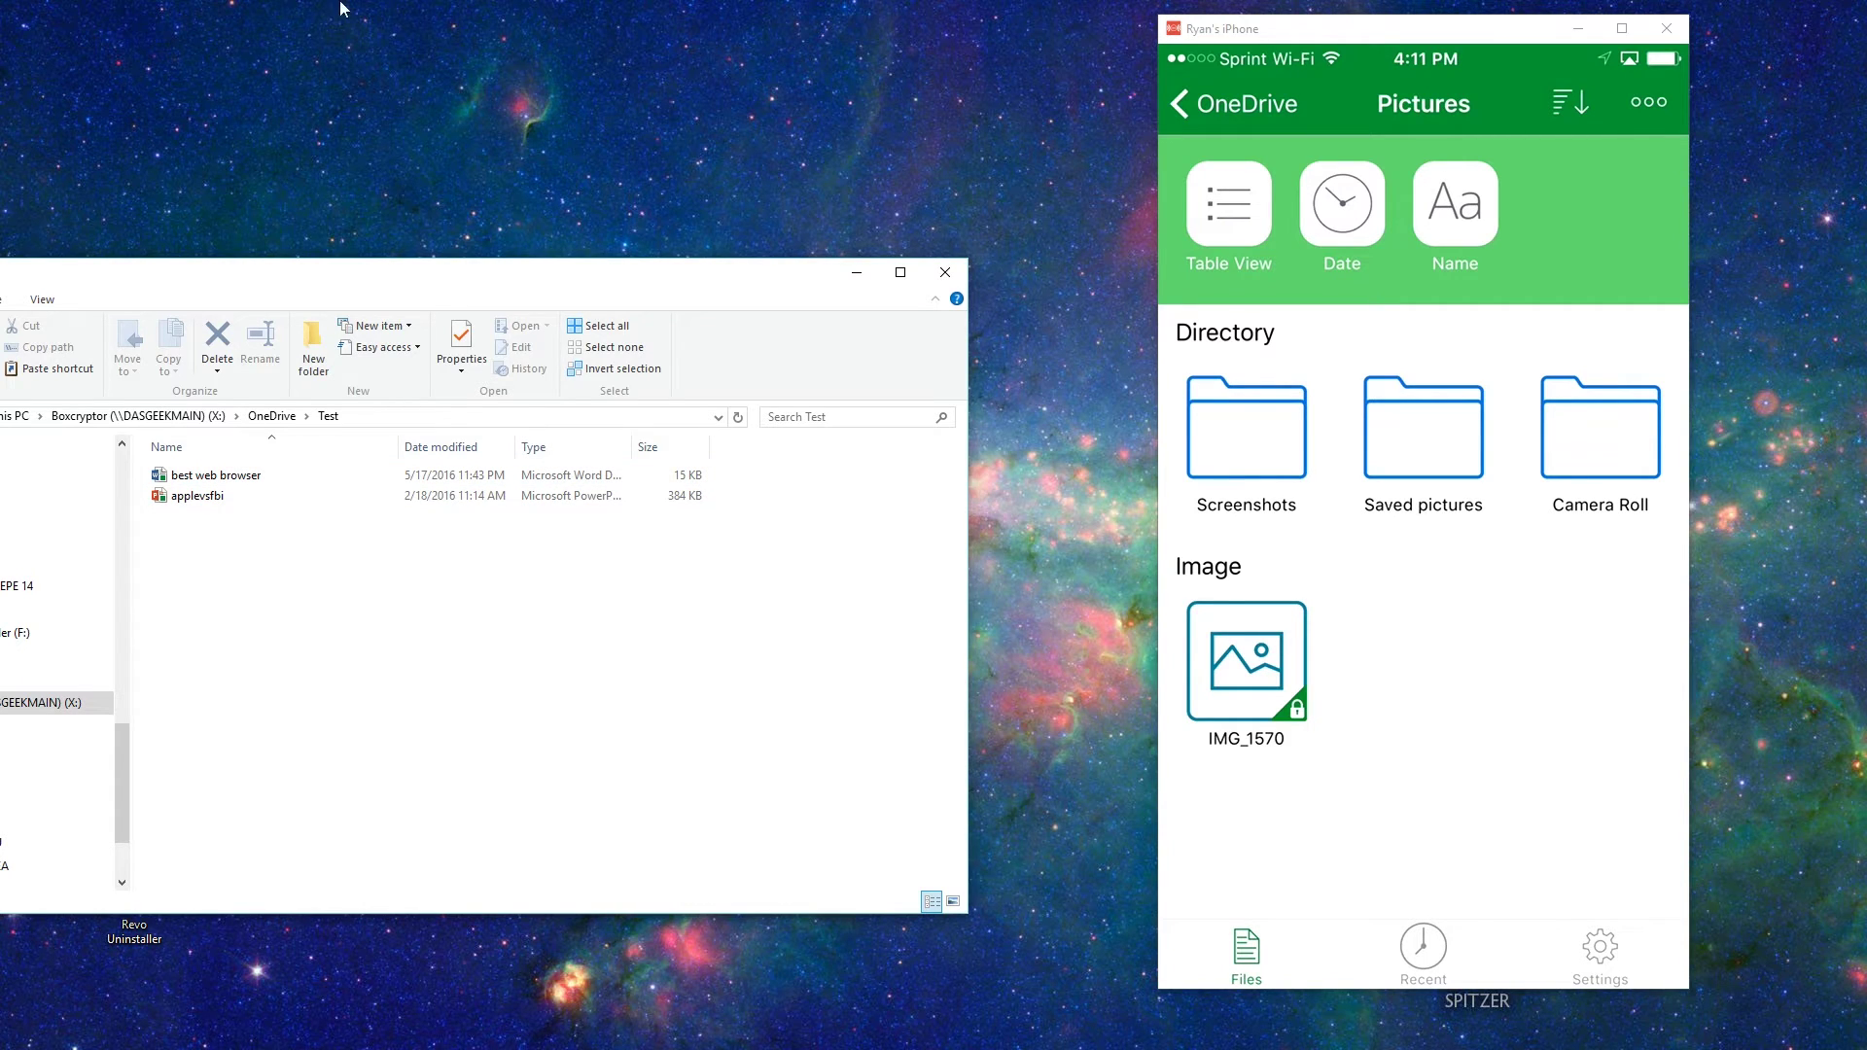
# - Open a second File Explorer window and bring the C: OneDrive Test folder forward
pyautogui.hotkey('ctrl', 'n')
pyautogui.click(460, 290)
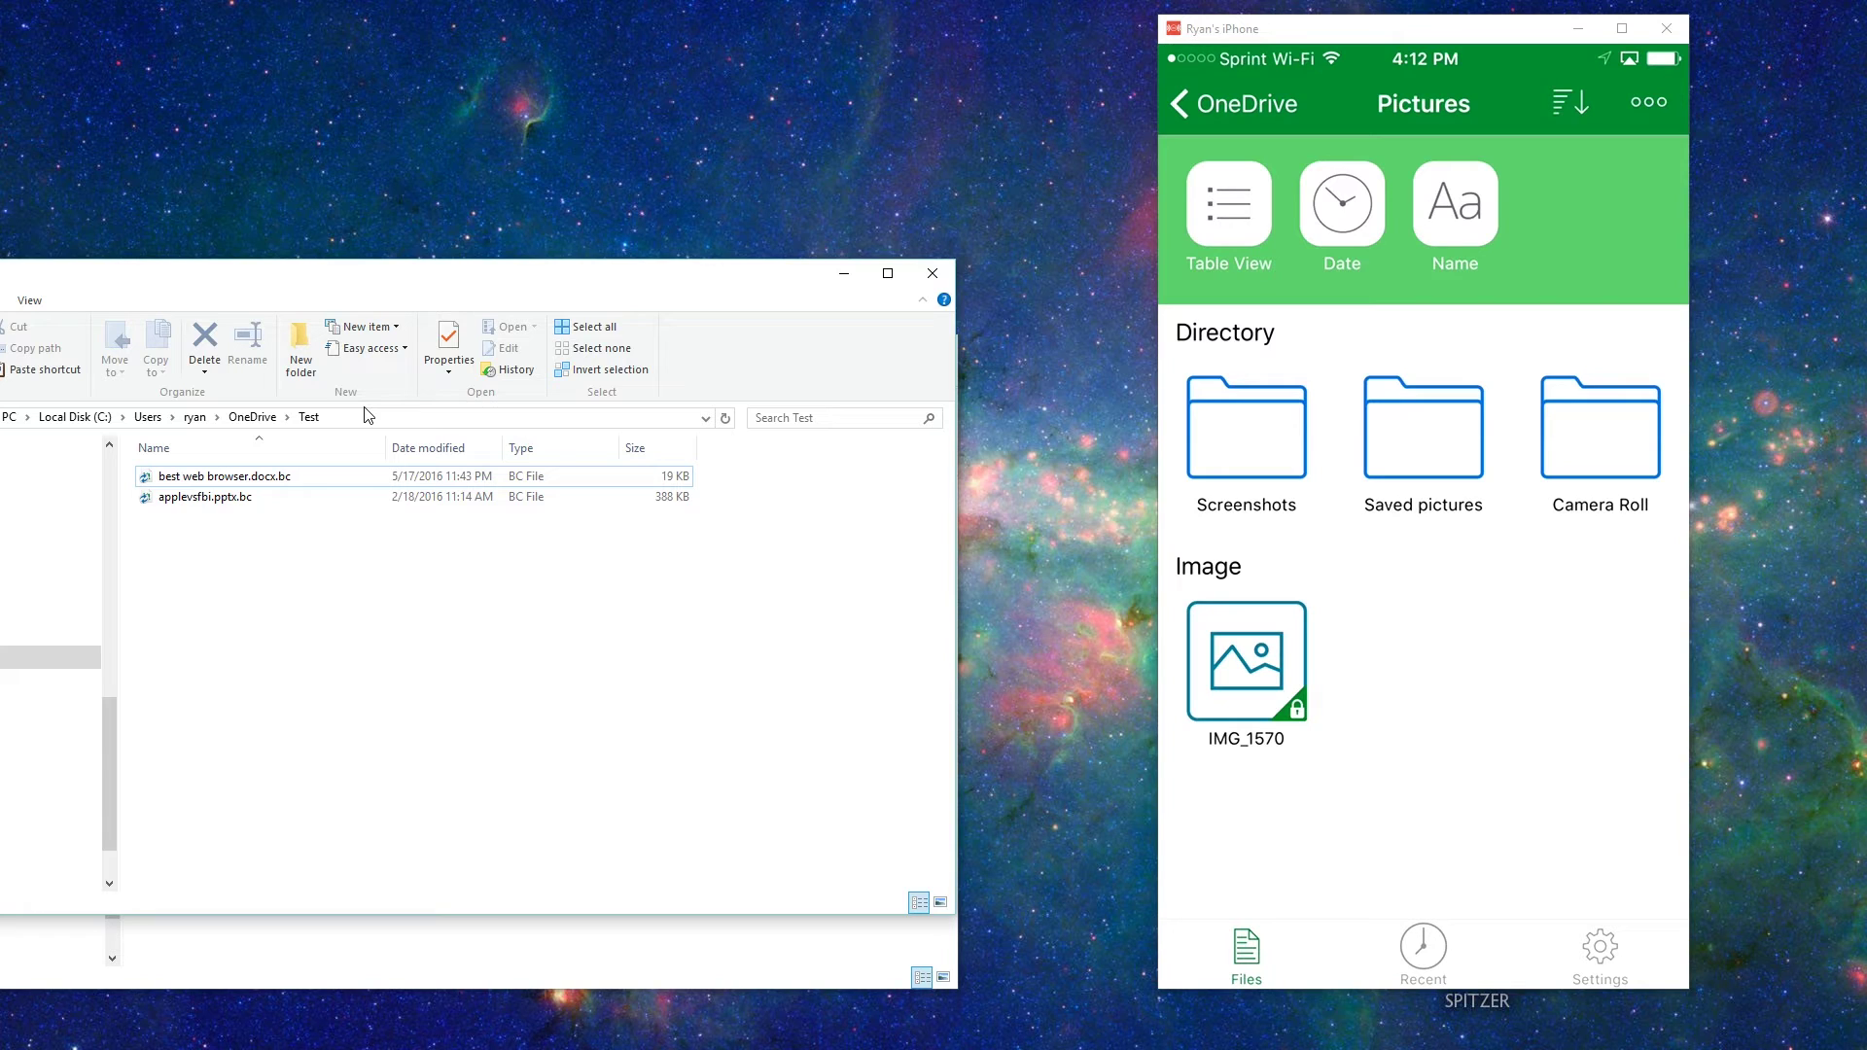
# - Try opening the encrypted best web browser .bc file, then dismiss the open-with prompt
pyautogui.click(255, 483)
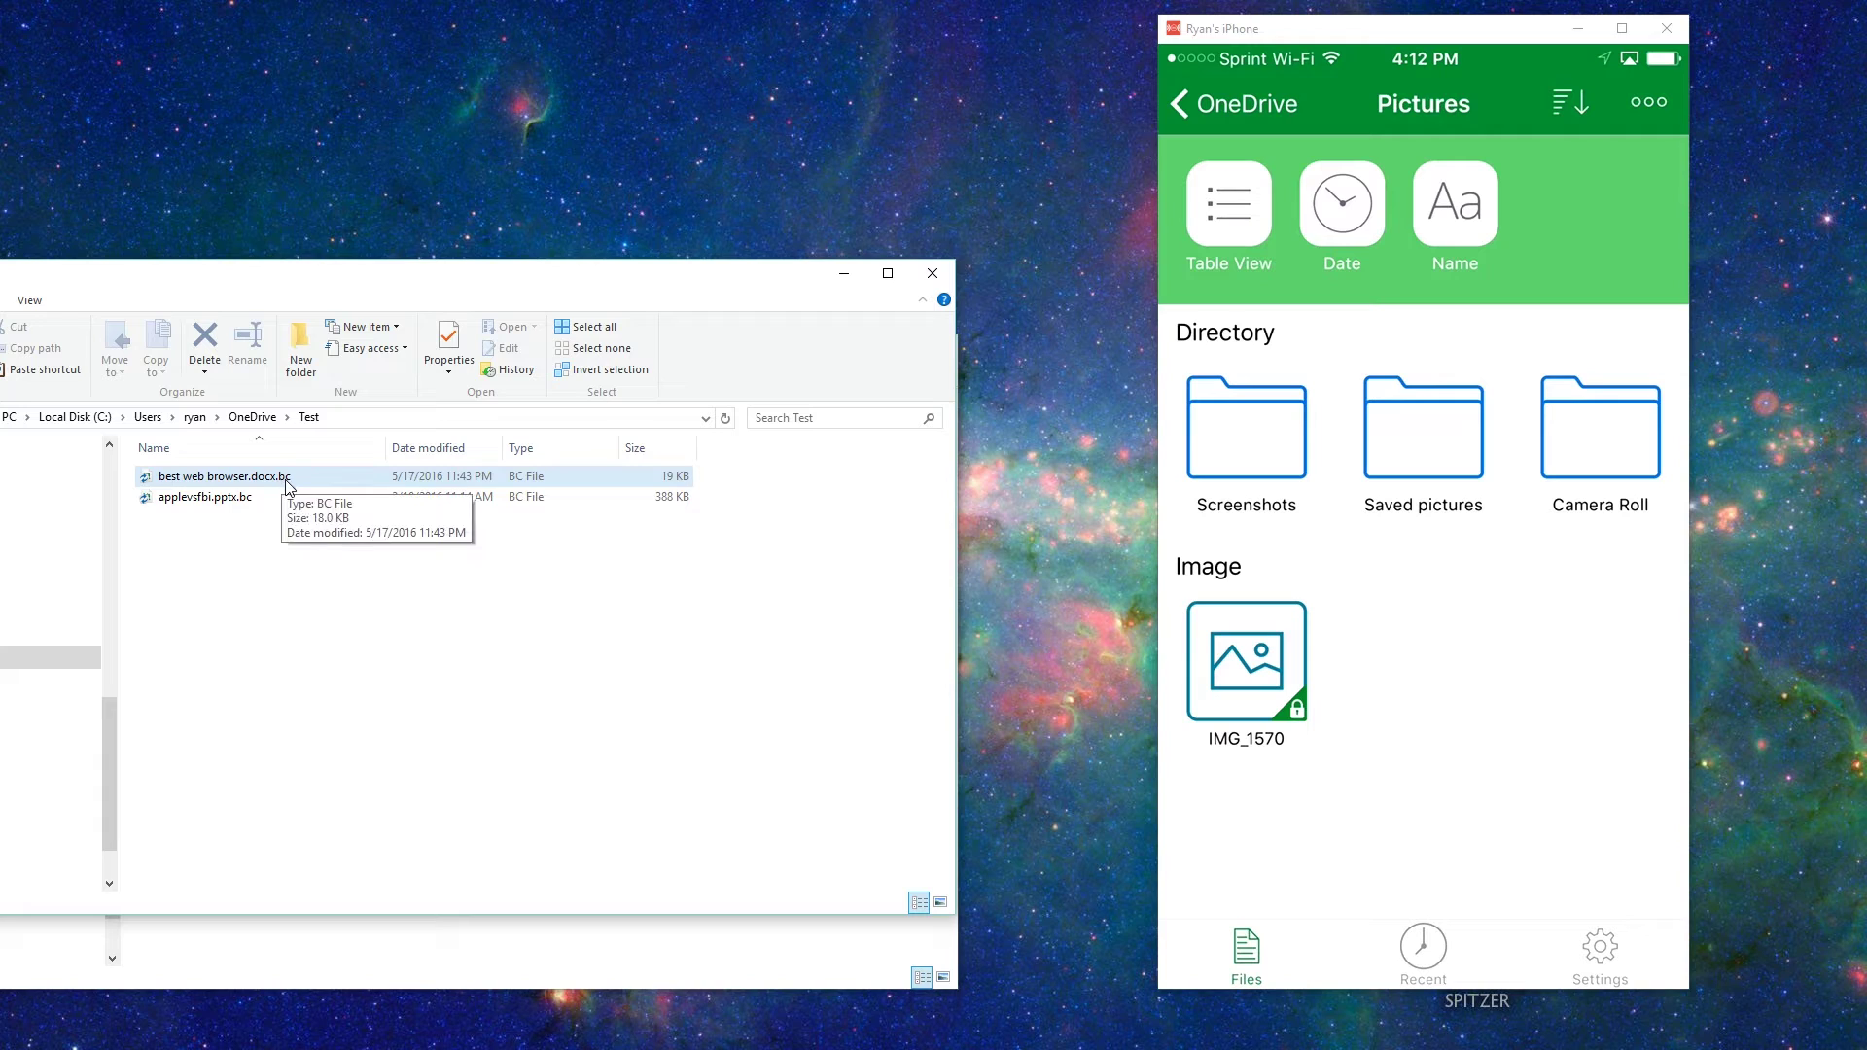
pyautogui.click(261, 503)
pyautogui.click(276, 478)
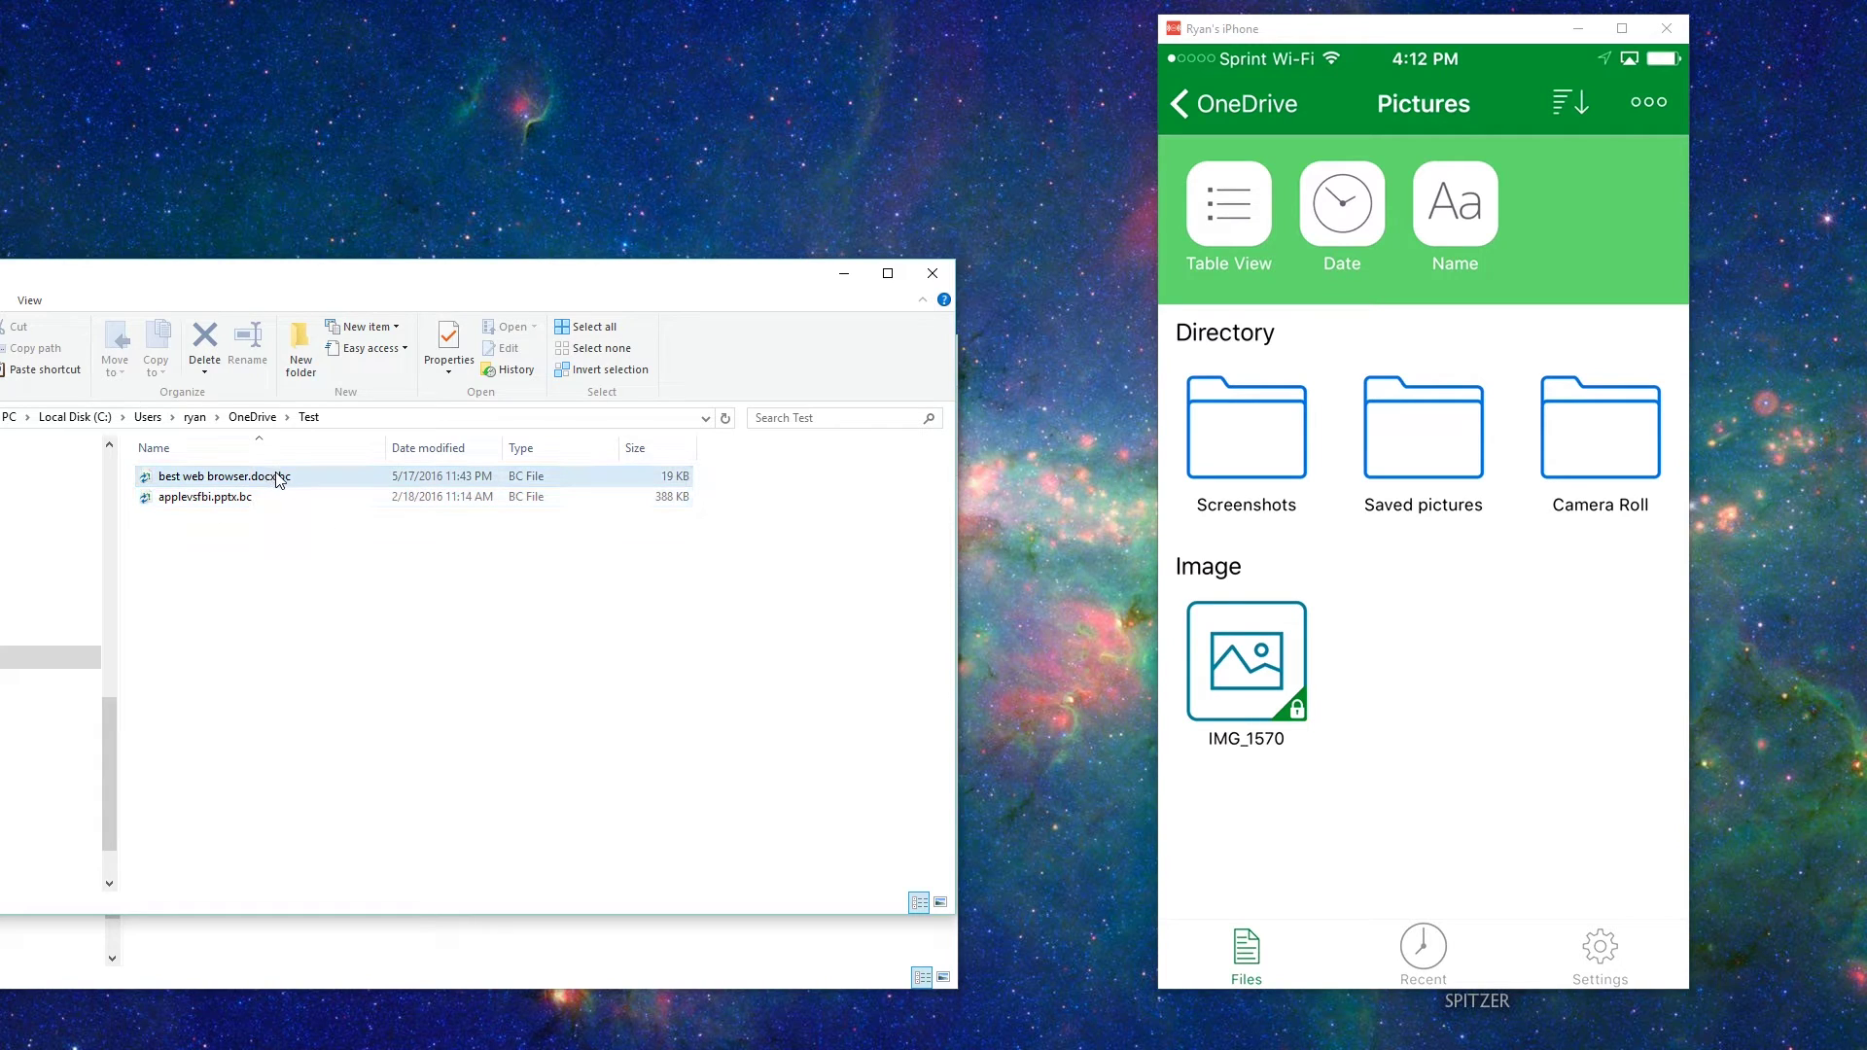
pyautogui.doubleClick(278, 478)
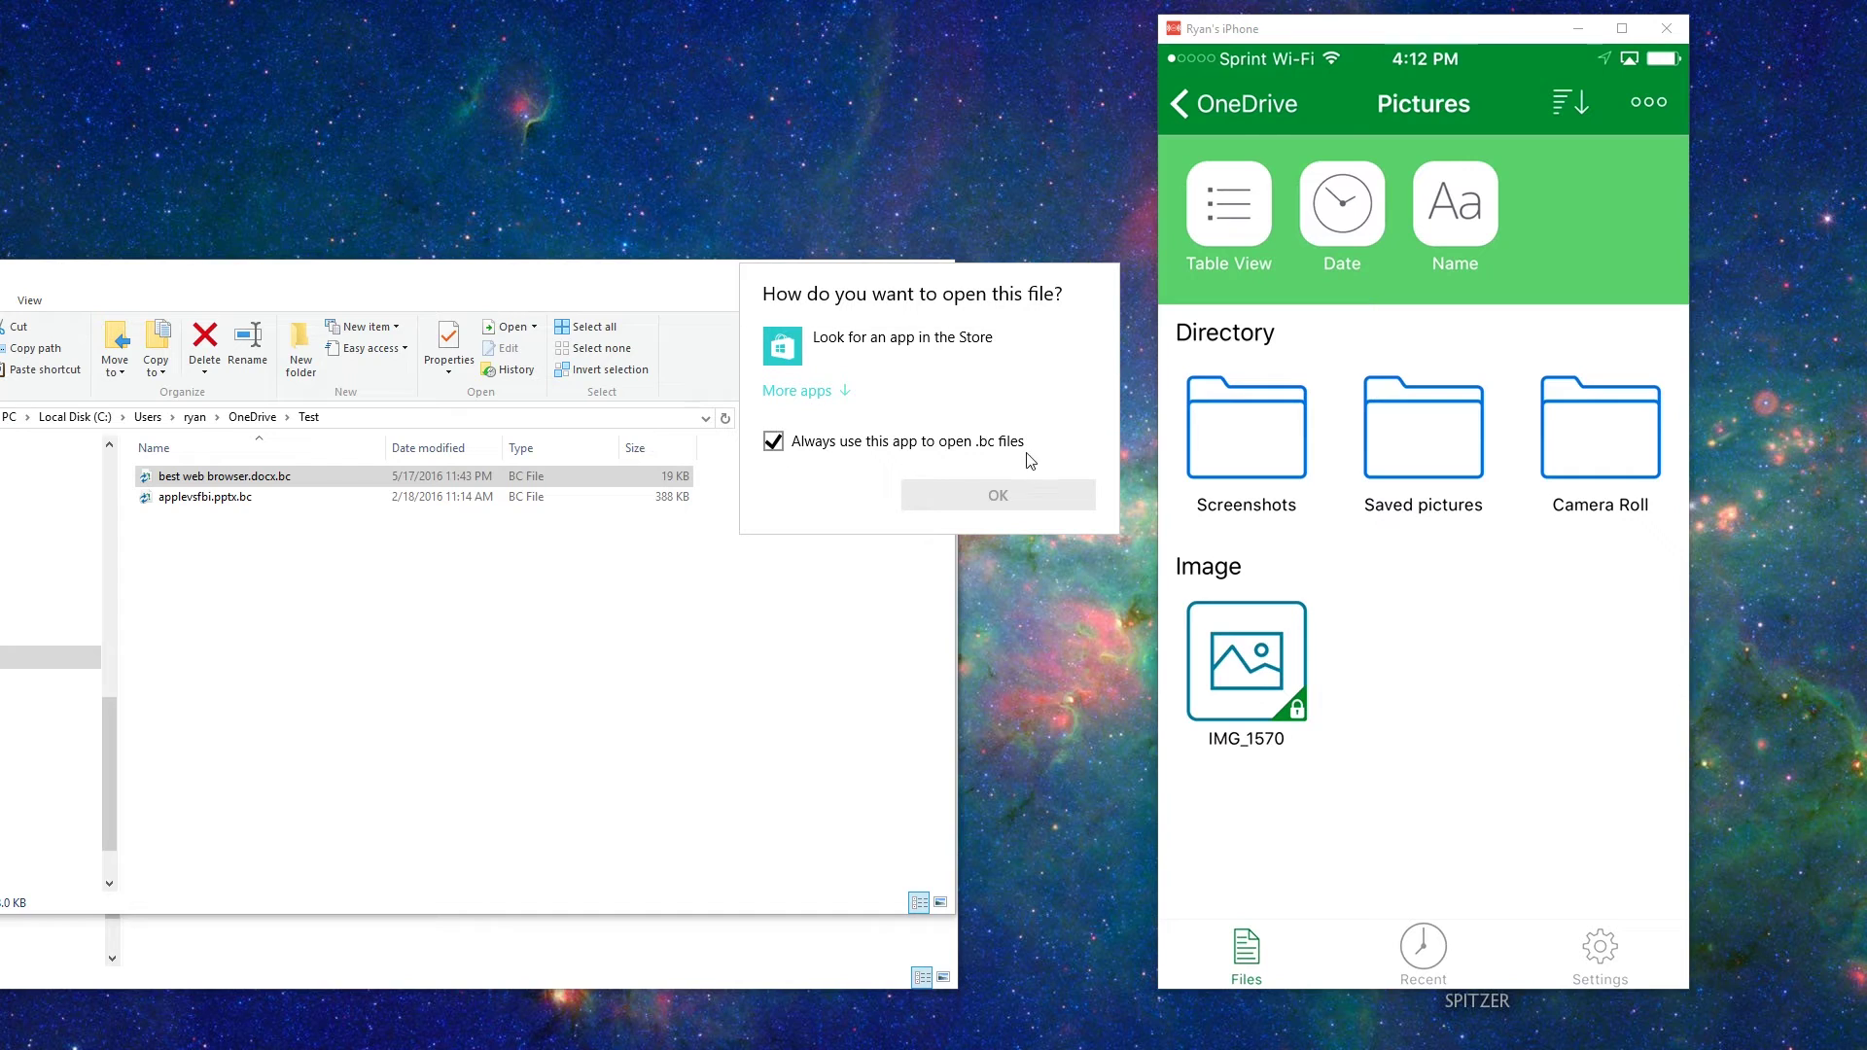
pyautogui.click(434, 514)
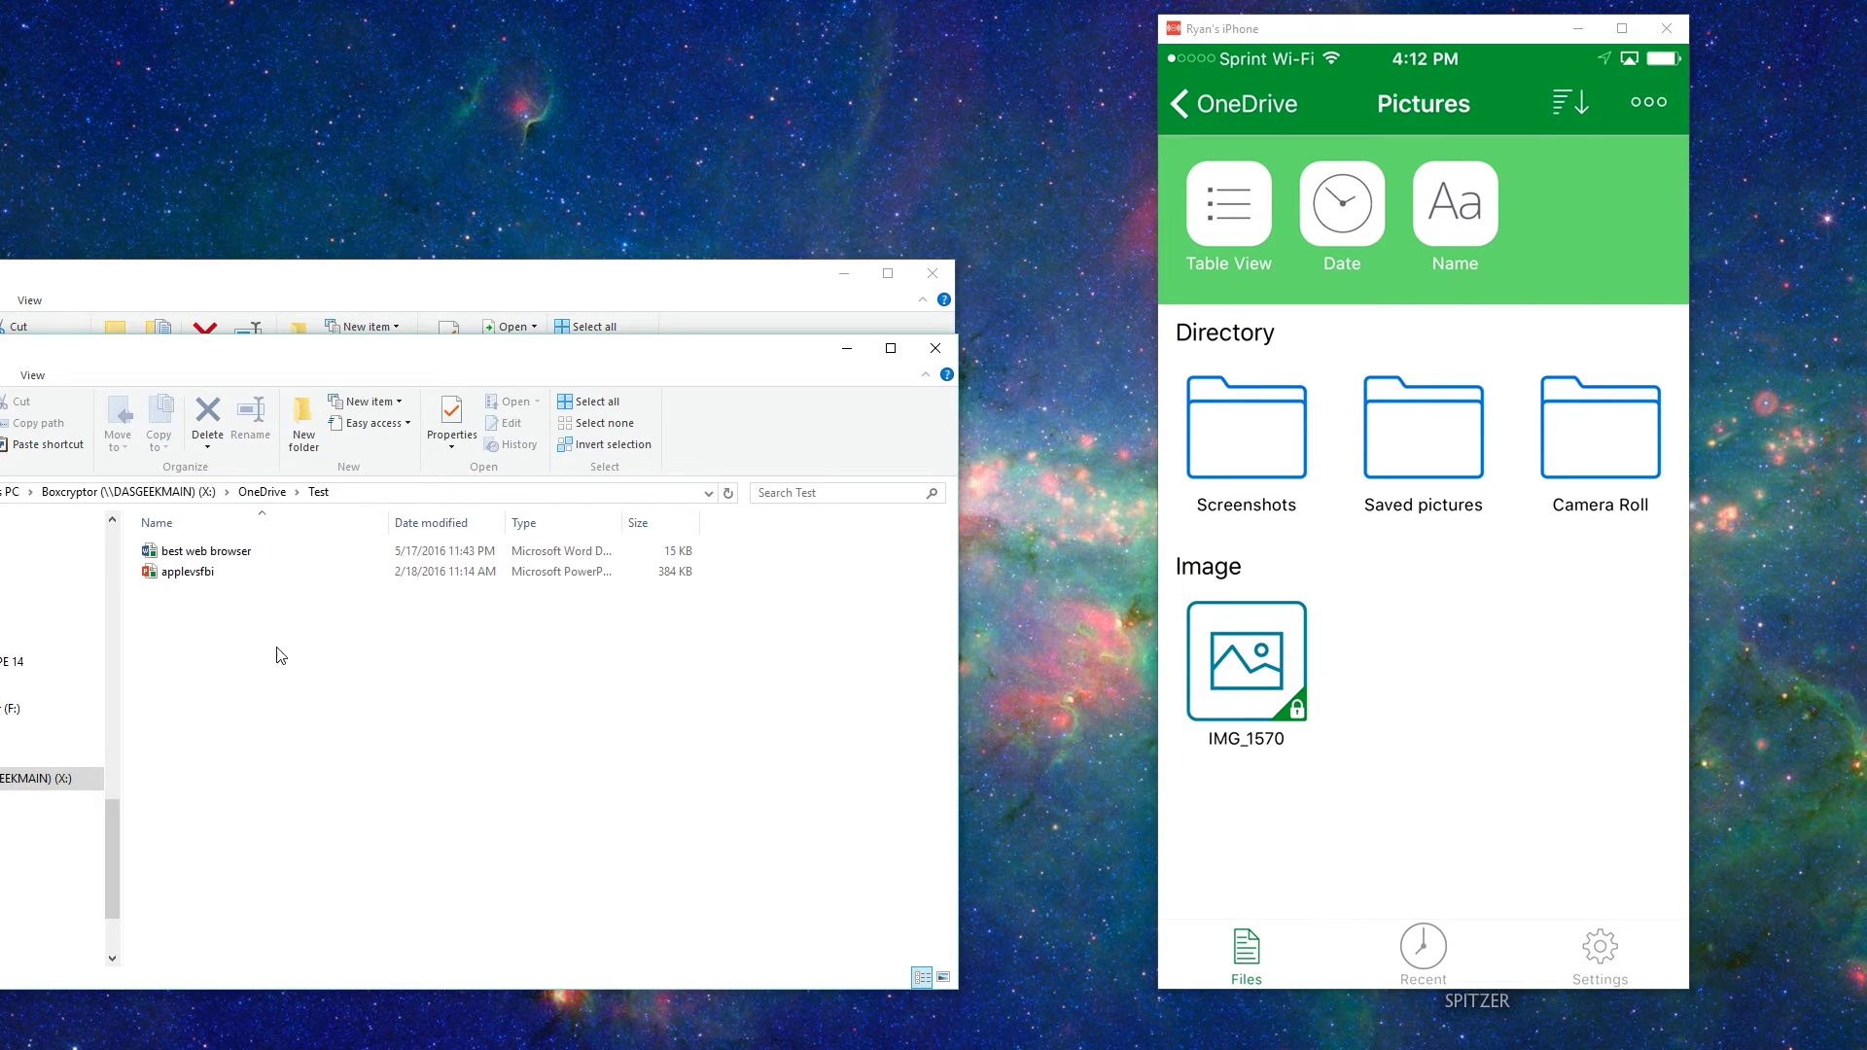
# - Decrypt applevsfbi from its Boxcryptor context menu and confirm the decryption
pyautogui.click(194, 572)
pyautogui.rightClick(191, 572)
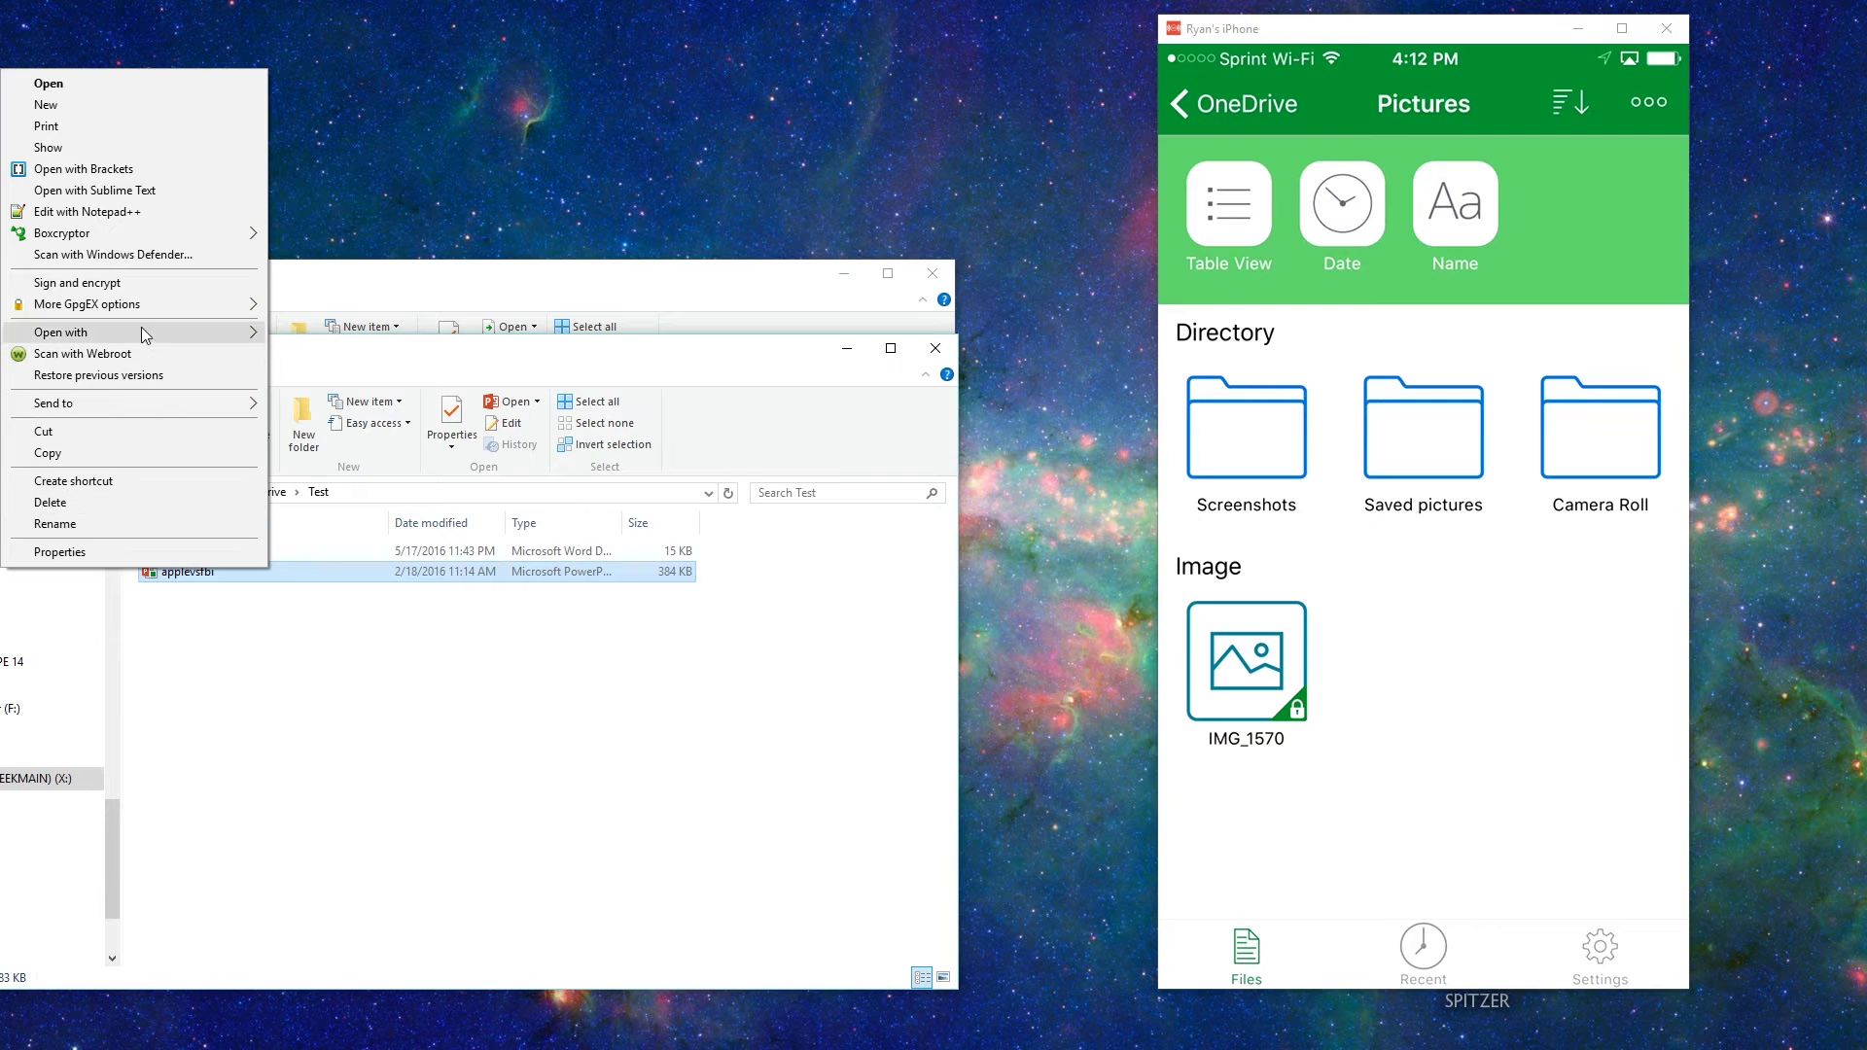
pyautogui.moveTo(251, 243)
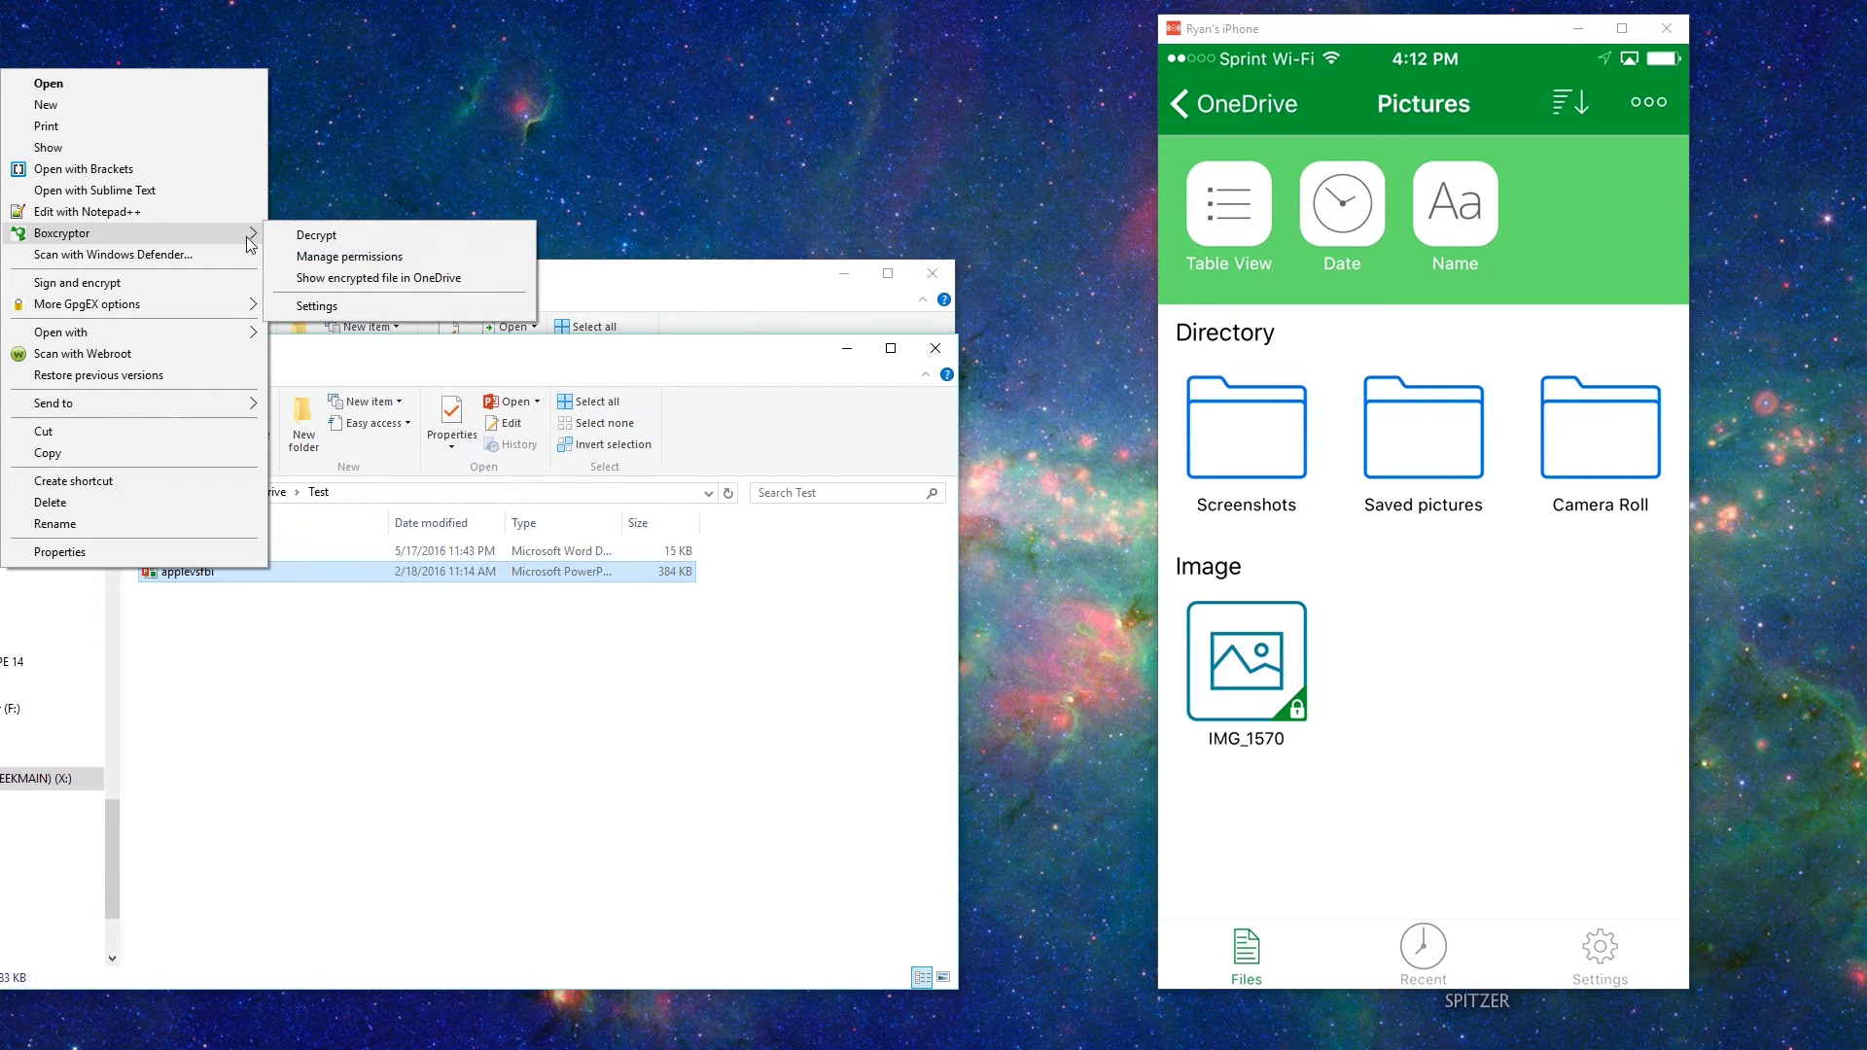
pyautogui.click(321, 235)
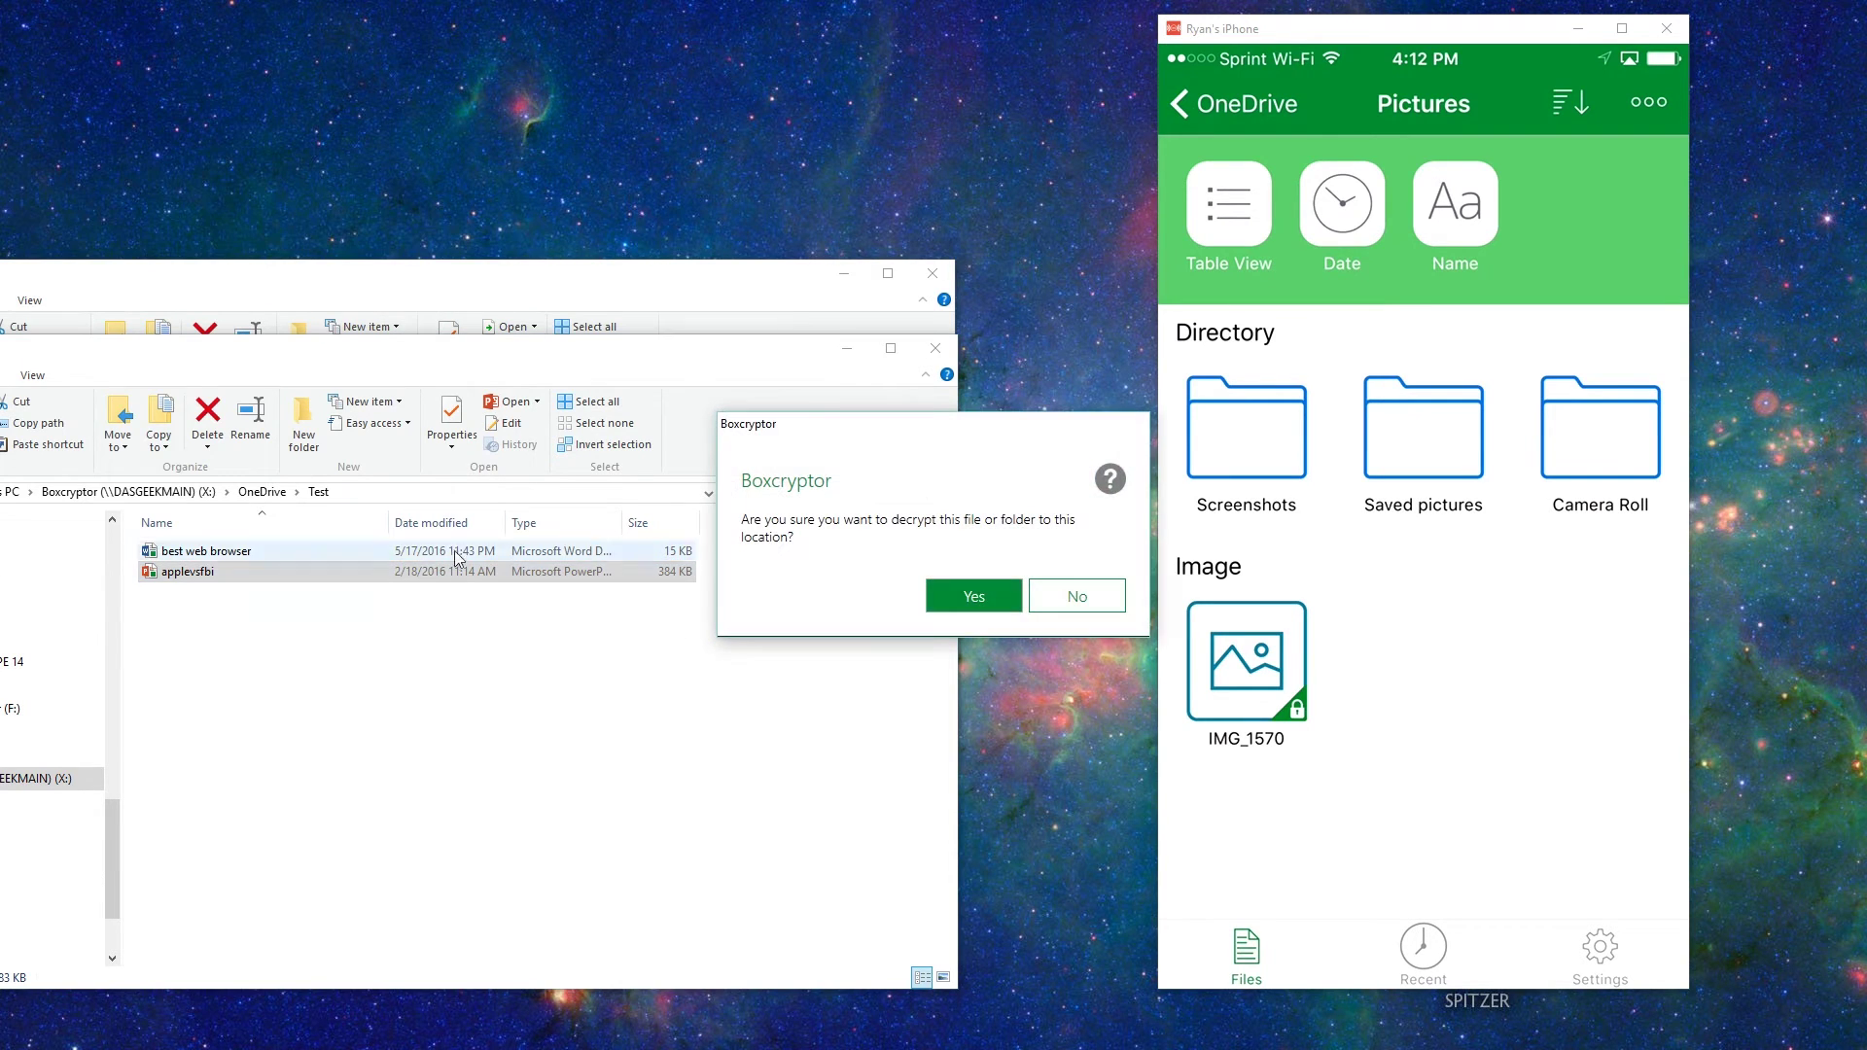
pyautogui.click(954, 604)
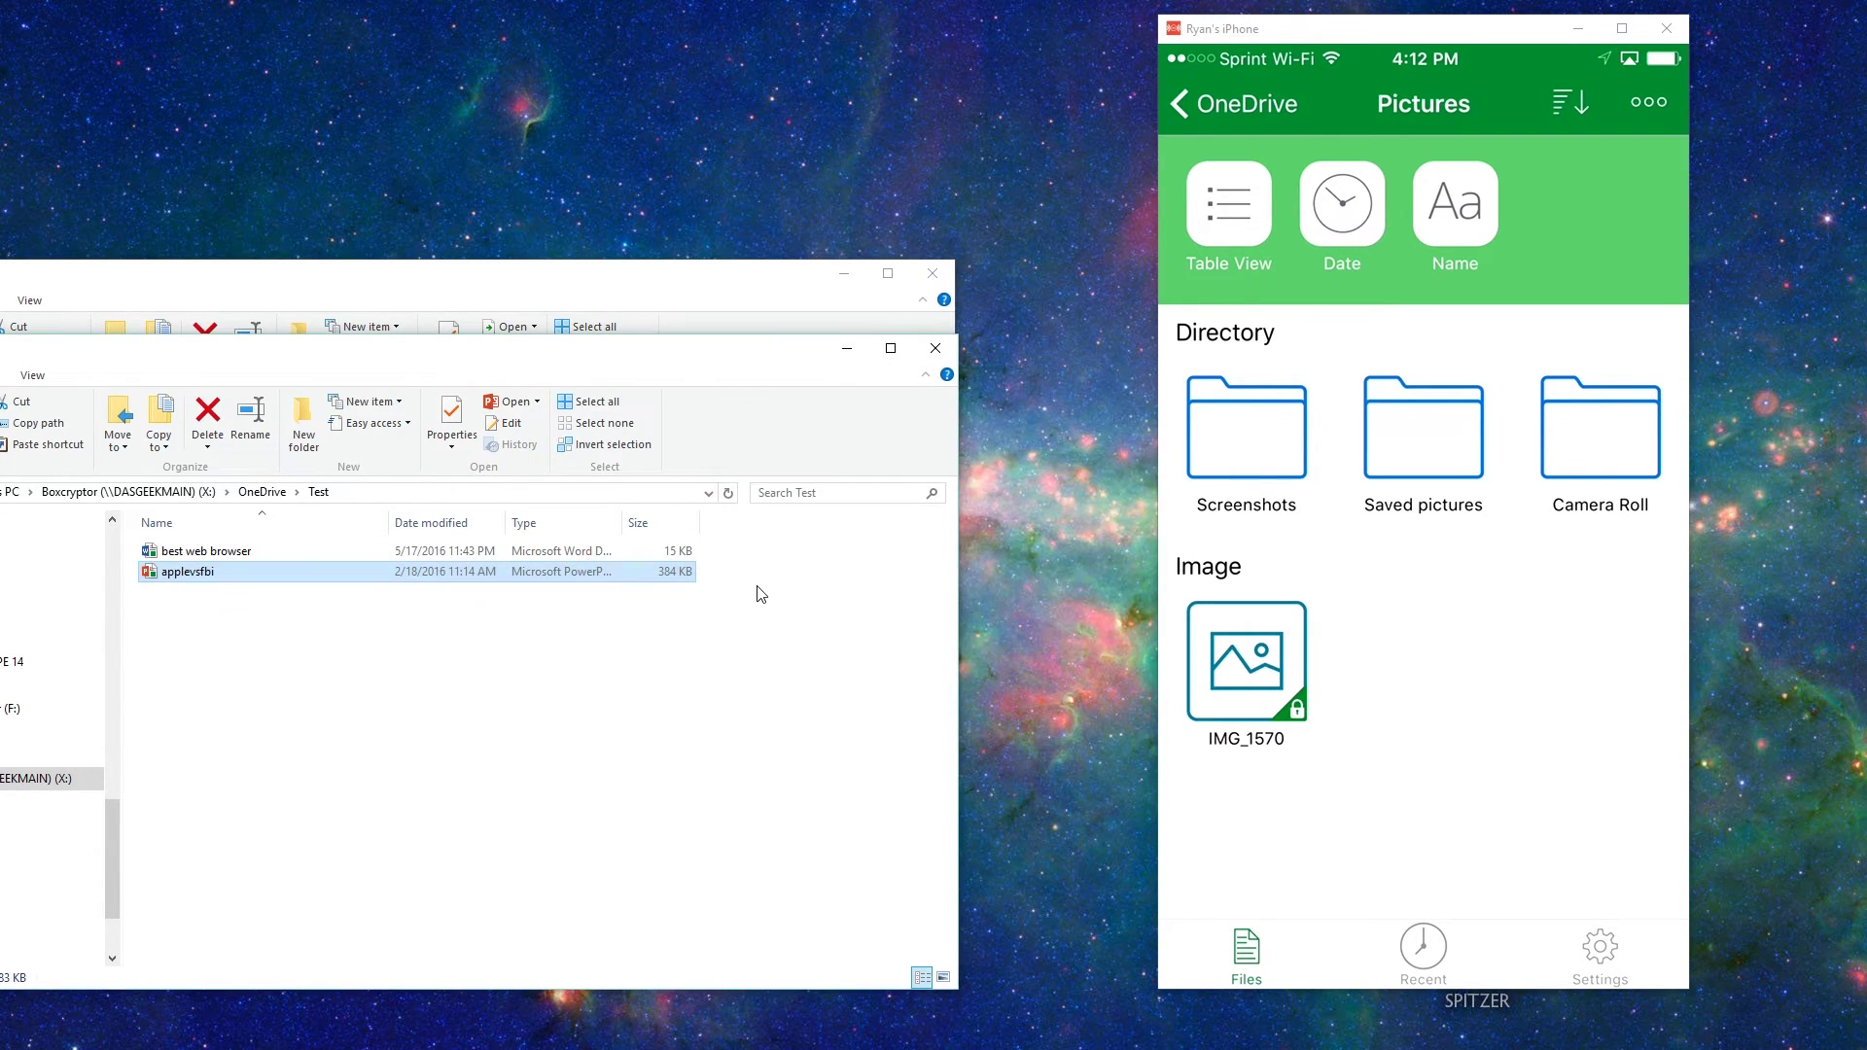
# - Refresh the C: OneDrive Test folder so the decrypted applevsfbi appears
pyautogui.click(514, 294)
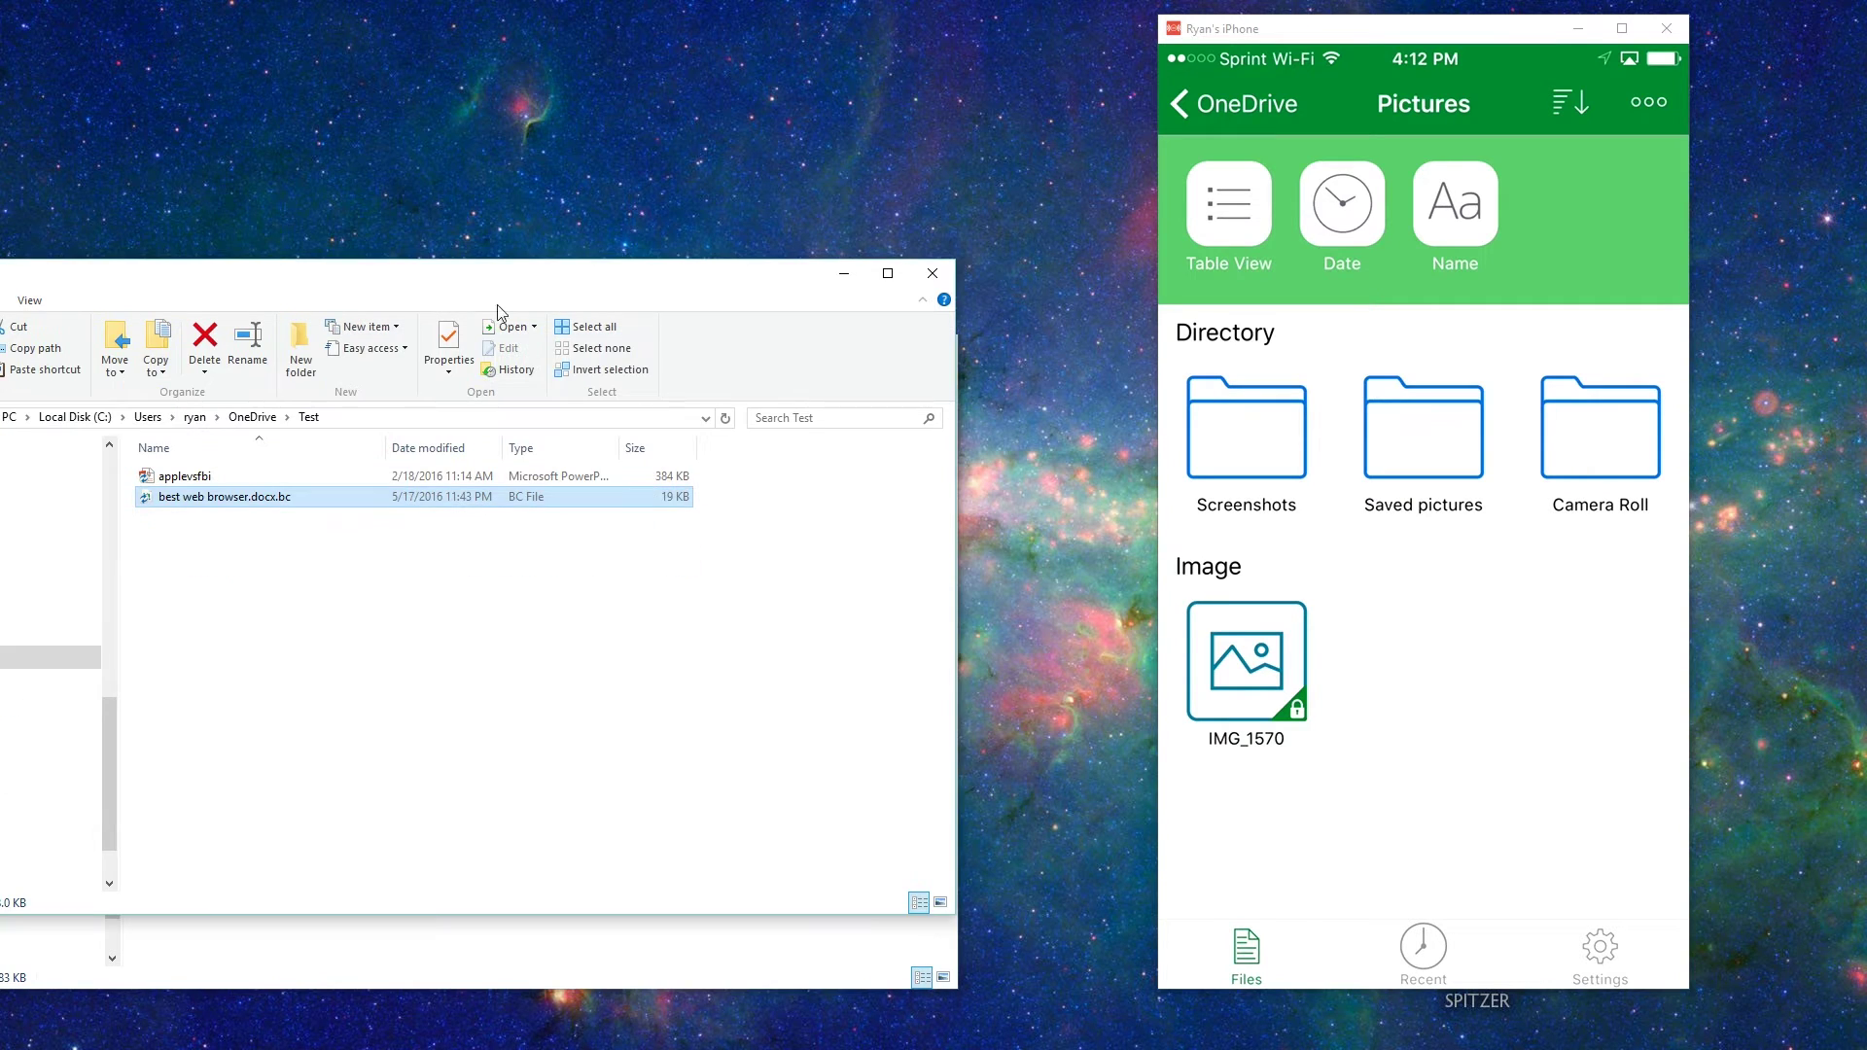
pyautogui.rightClick(325, 534)
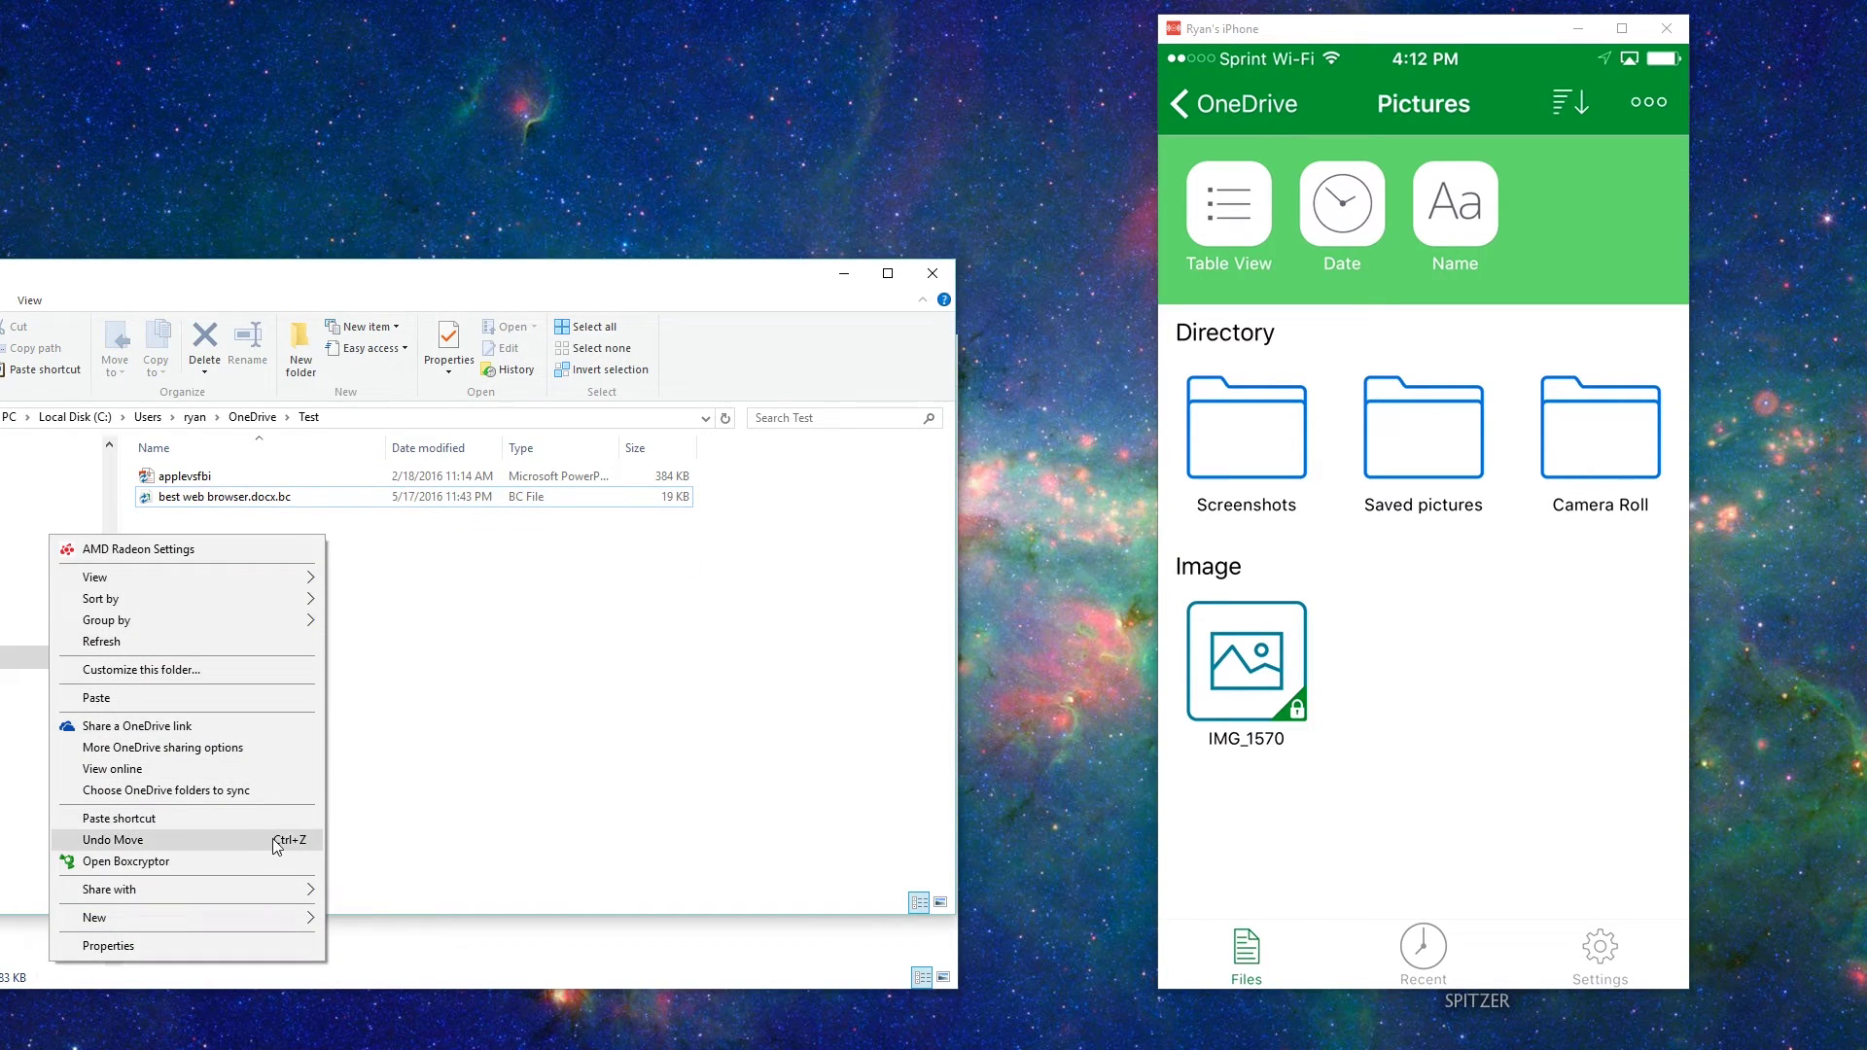
pyautogui.click(260, 642)
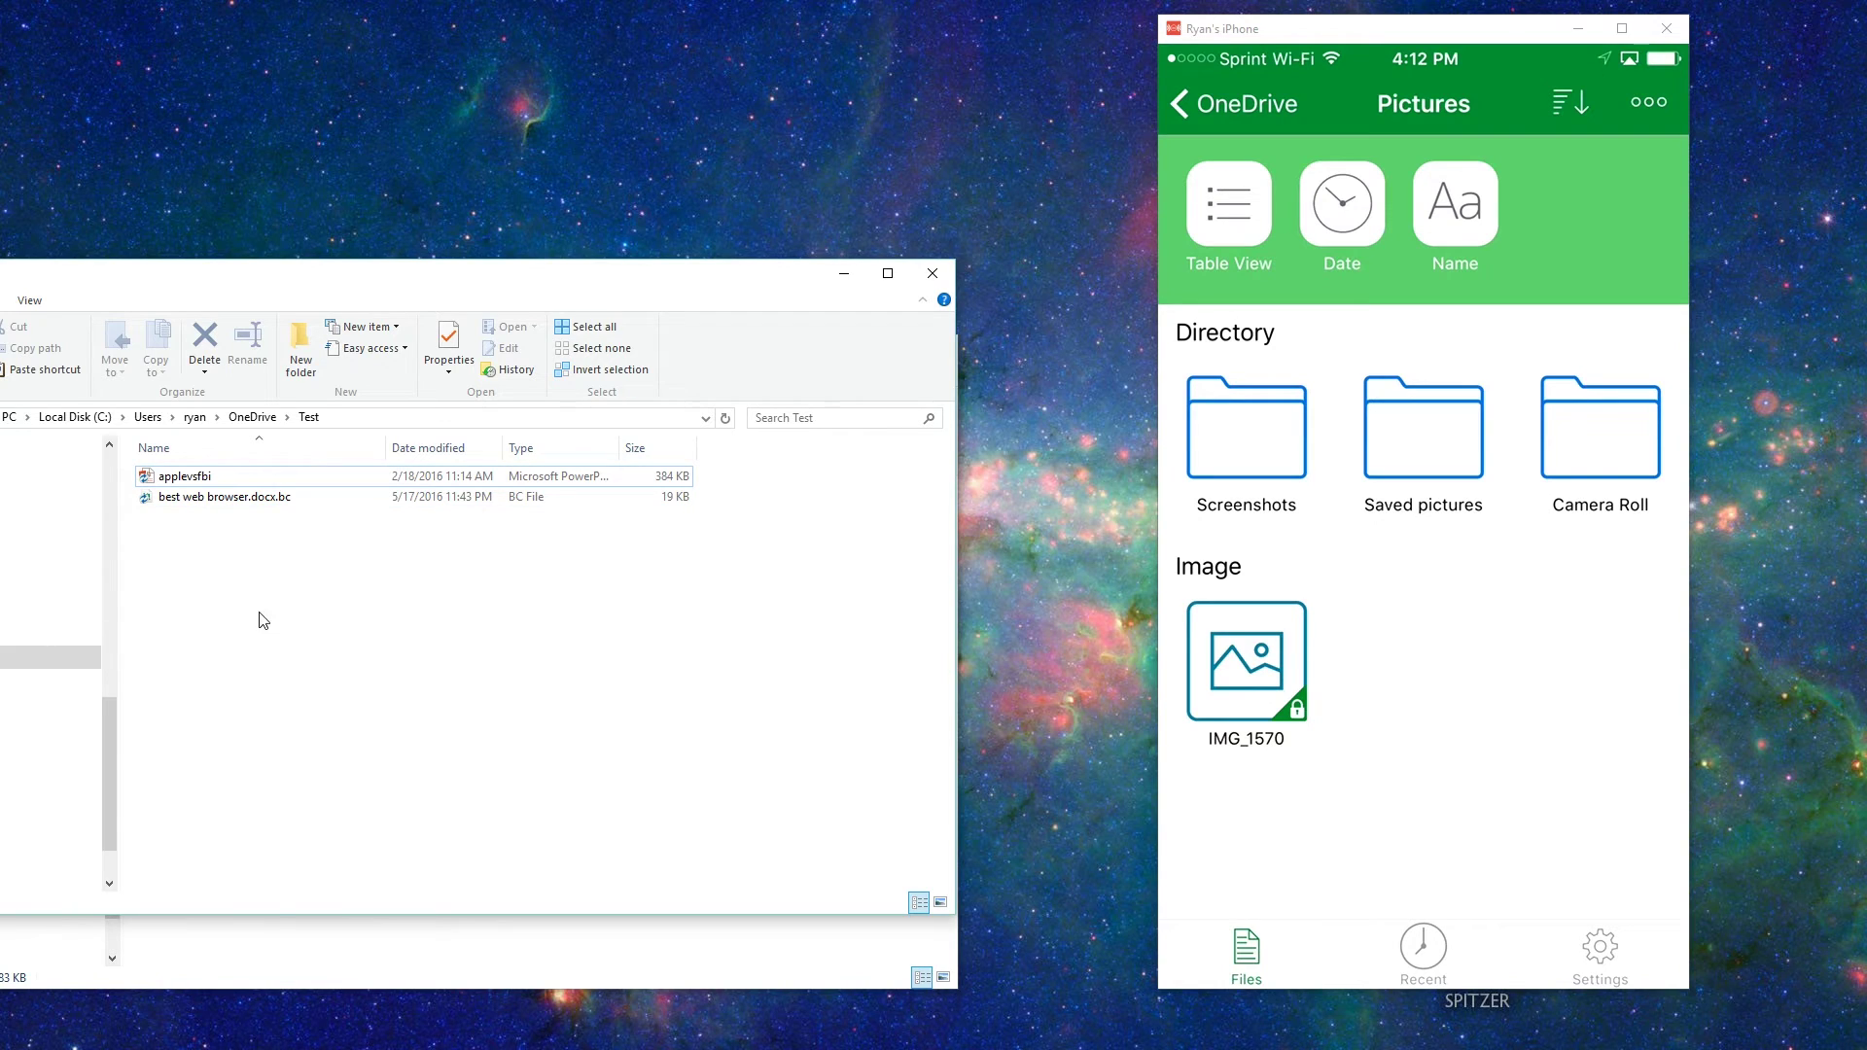
pyautogui.rightClick(276, 575)
pyautogui.click(227, 681)
# - Open the decrypted applevsfbi presentation in PowerPoint, view it, and close it
pyautogui.click(246, 478)
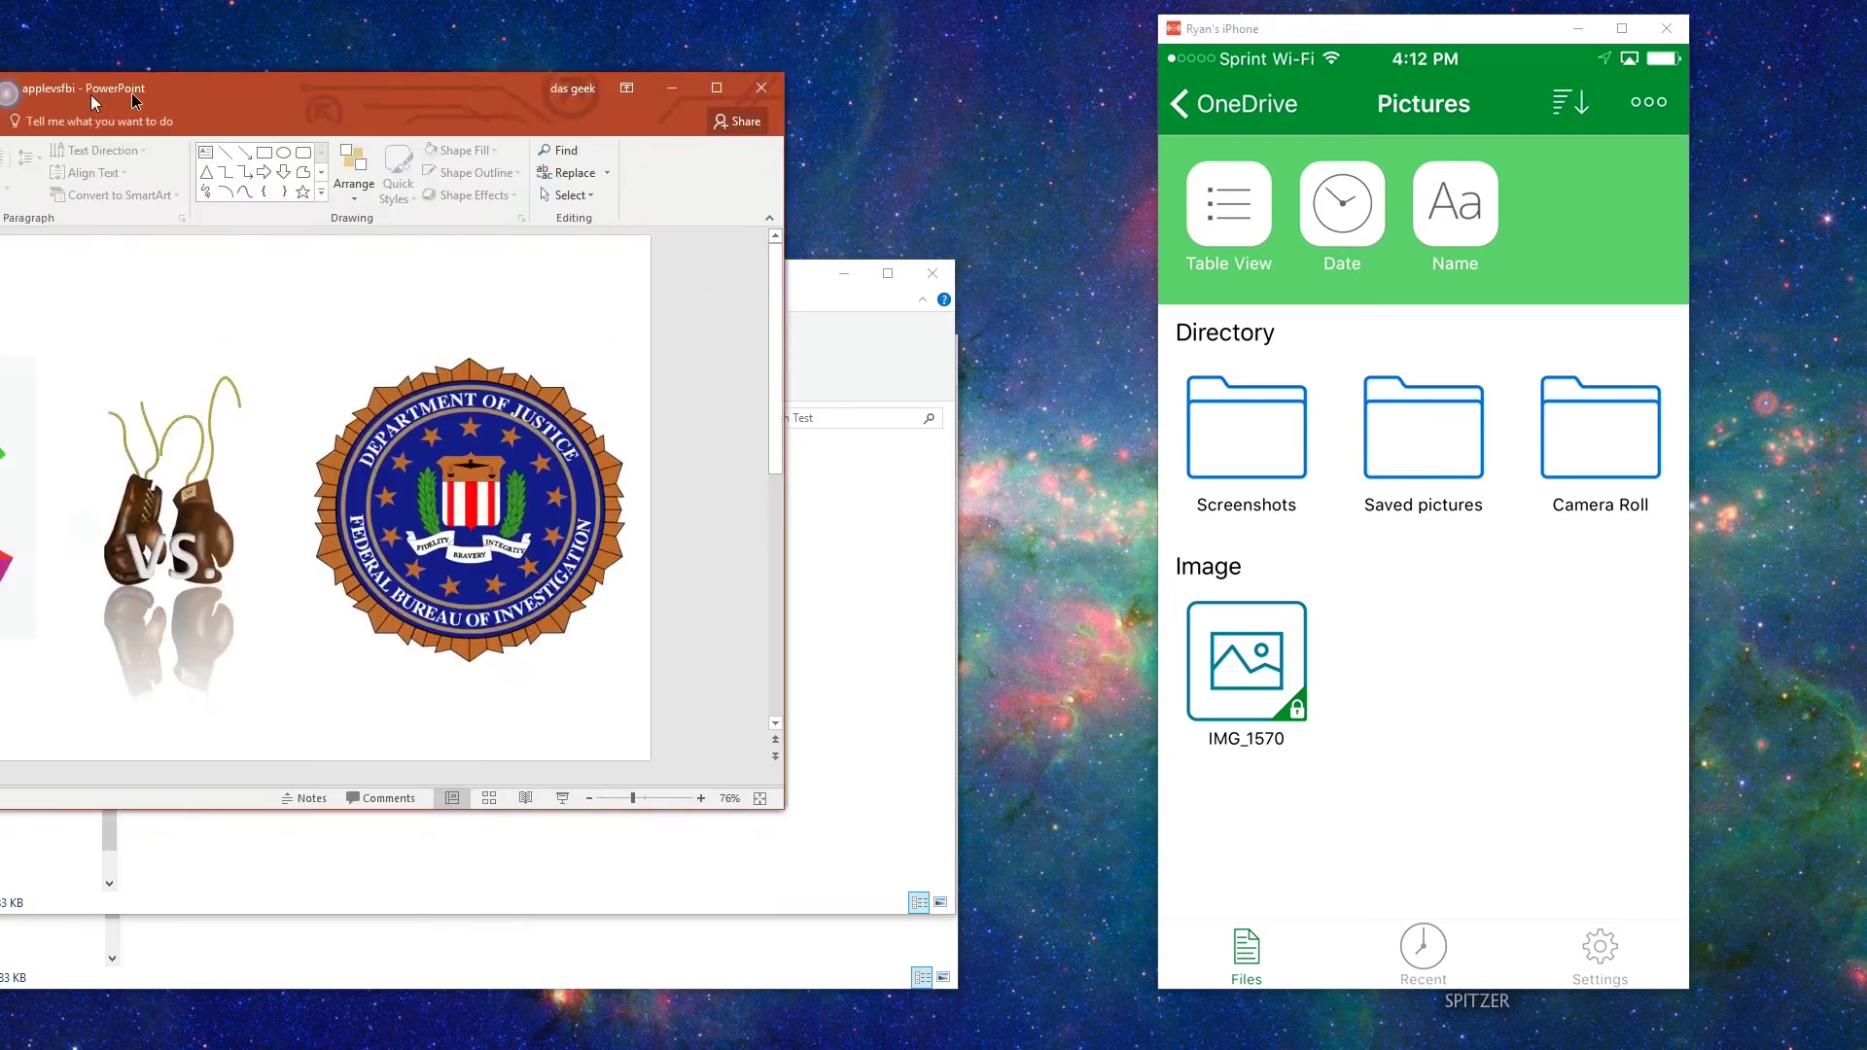
pyautogui.moveTo(597, 21); pyautogui.dragTo(216, 157)
pyautogui.press('super+Down')
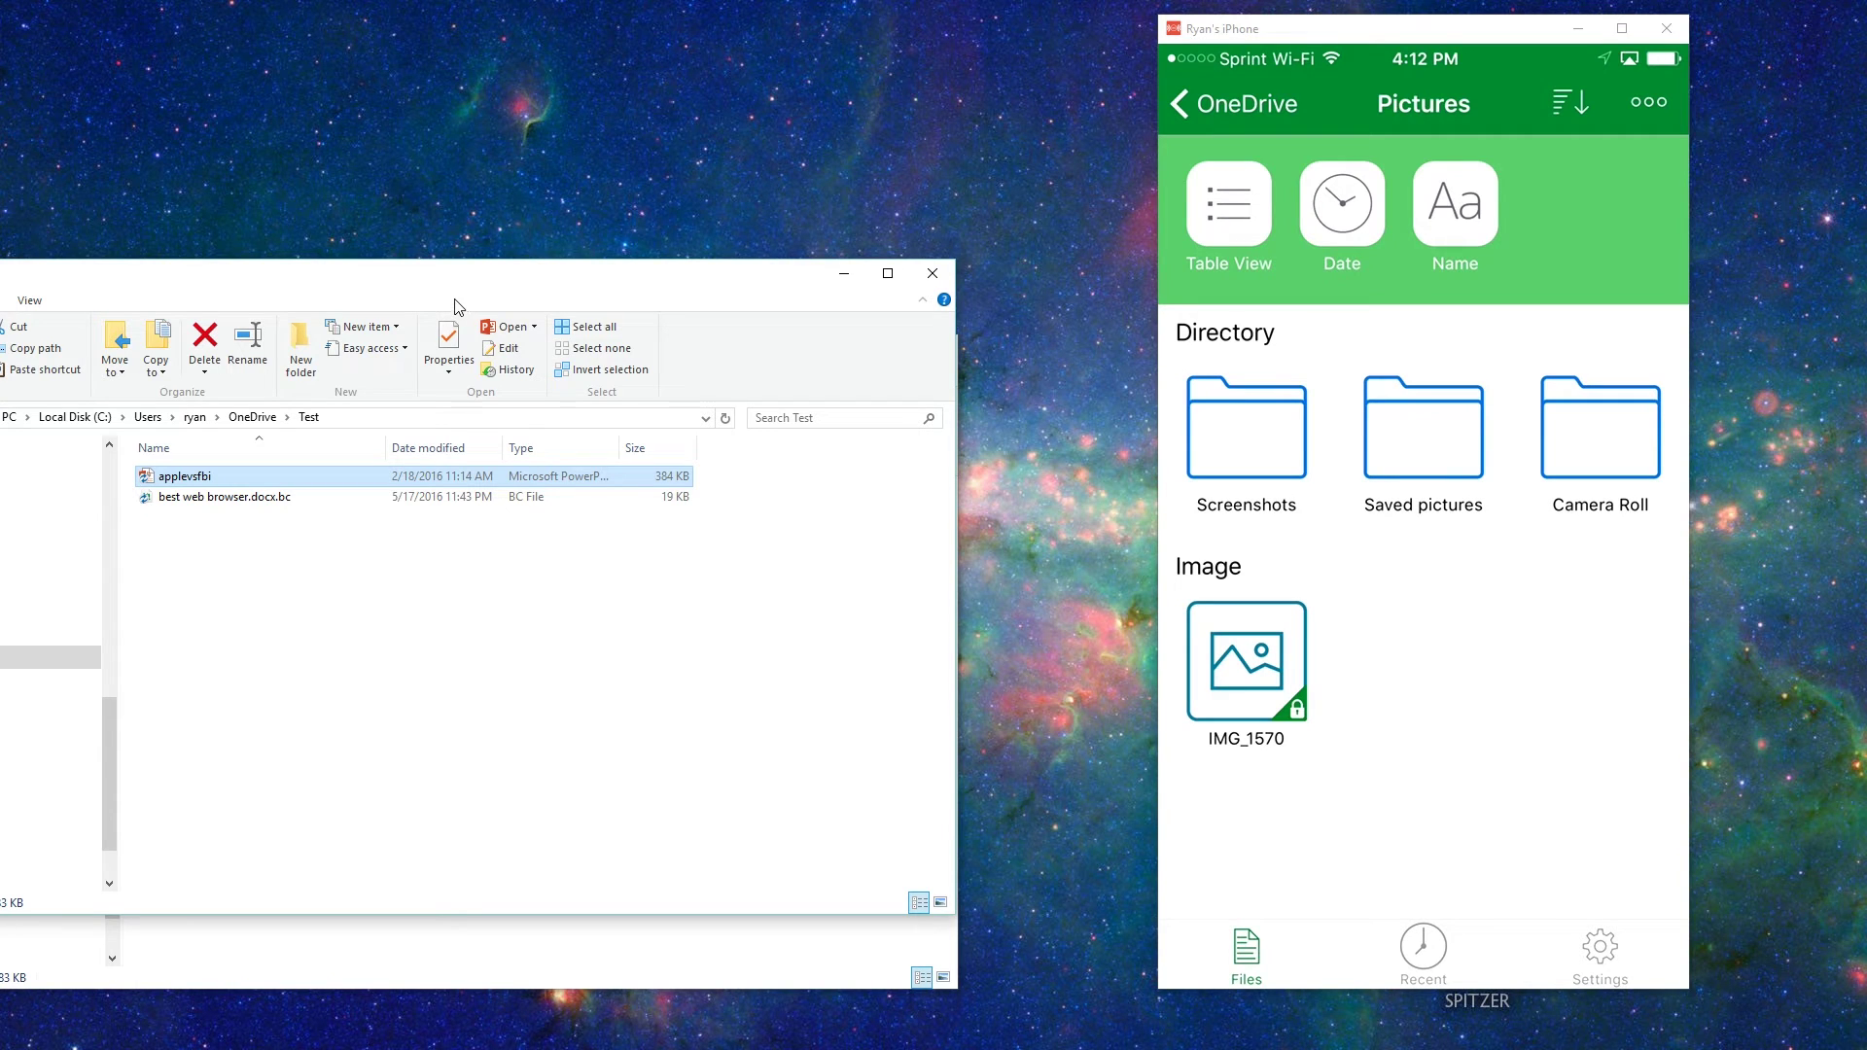
# - In the X: drive window, re-encrypt applevsfbi using its Boxcryptor > Encrypt context-menu command
pyautogui.click(422, 941)
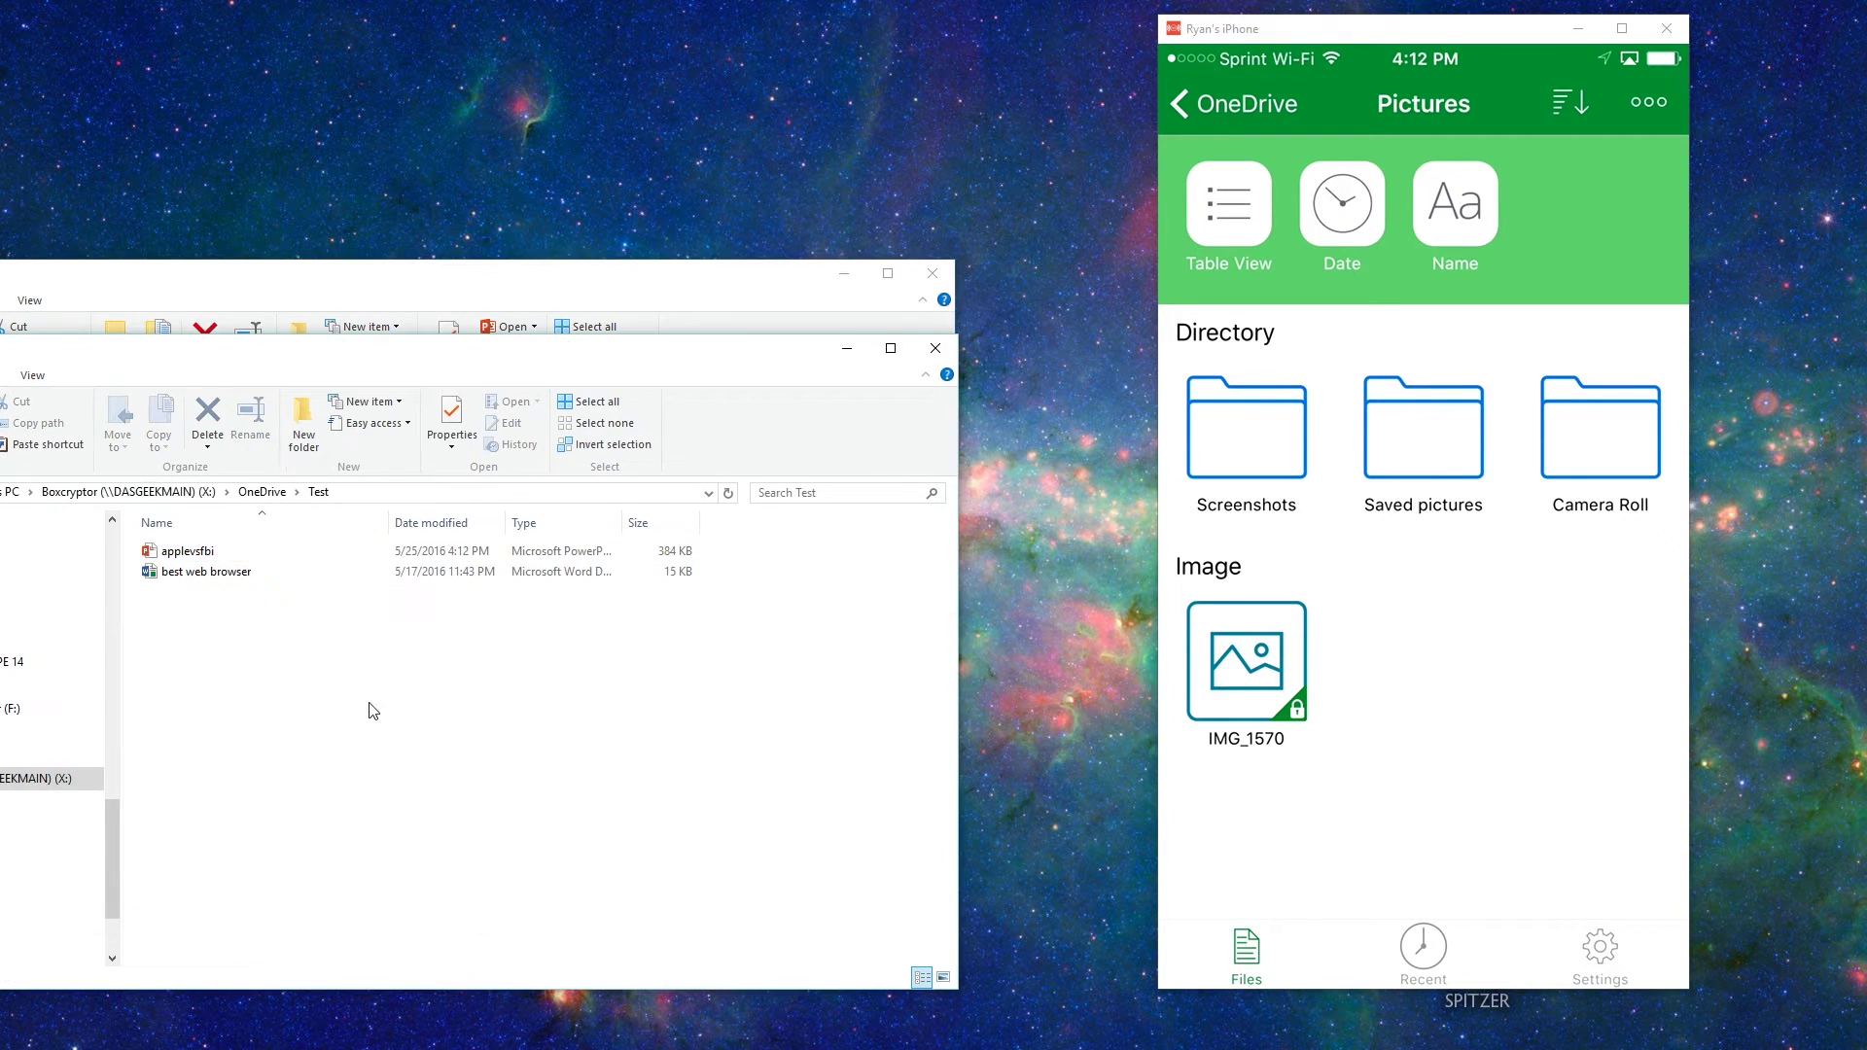
pyautogui.rightClick(199, 558)
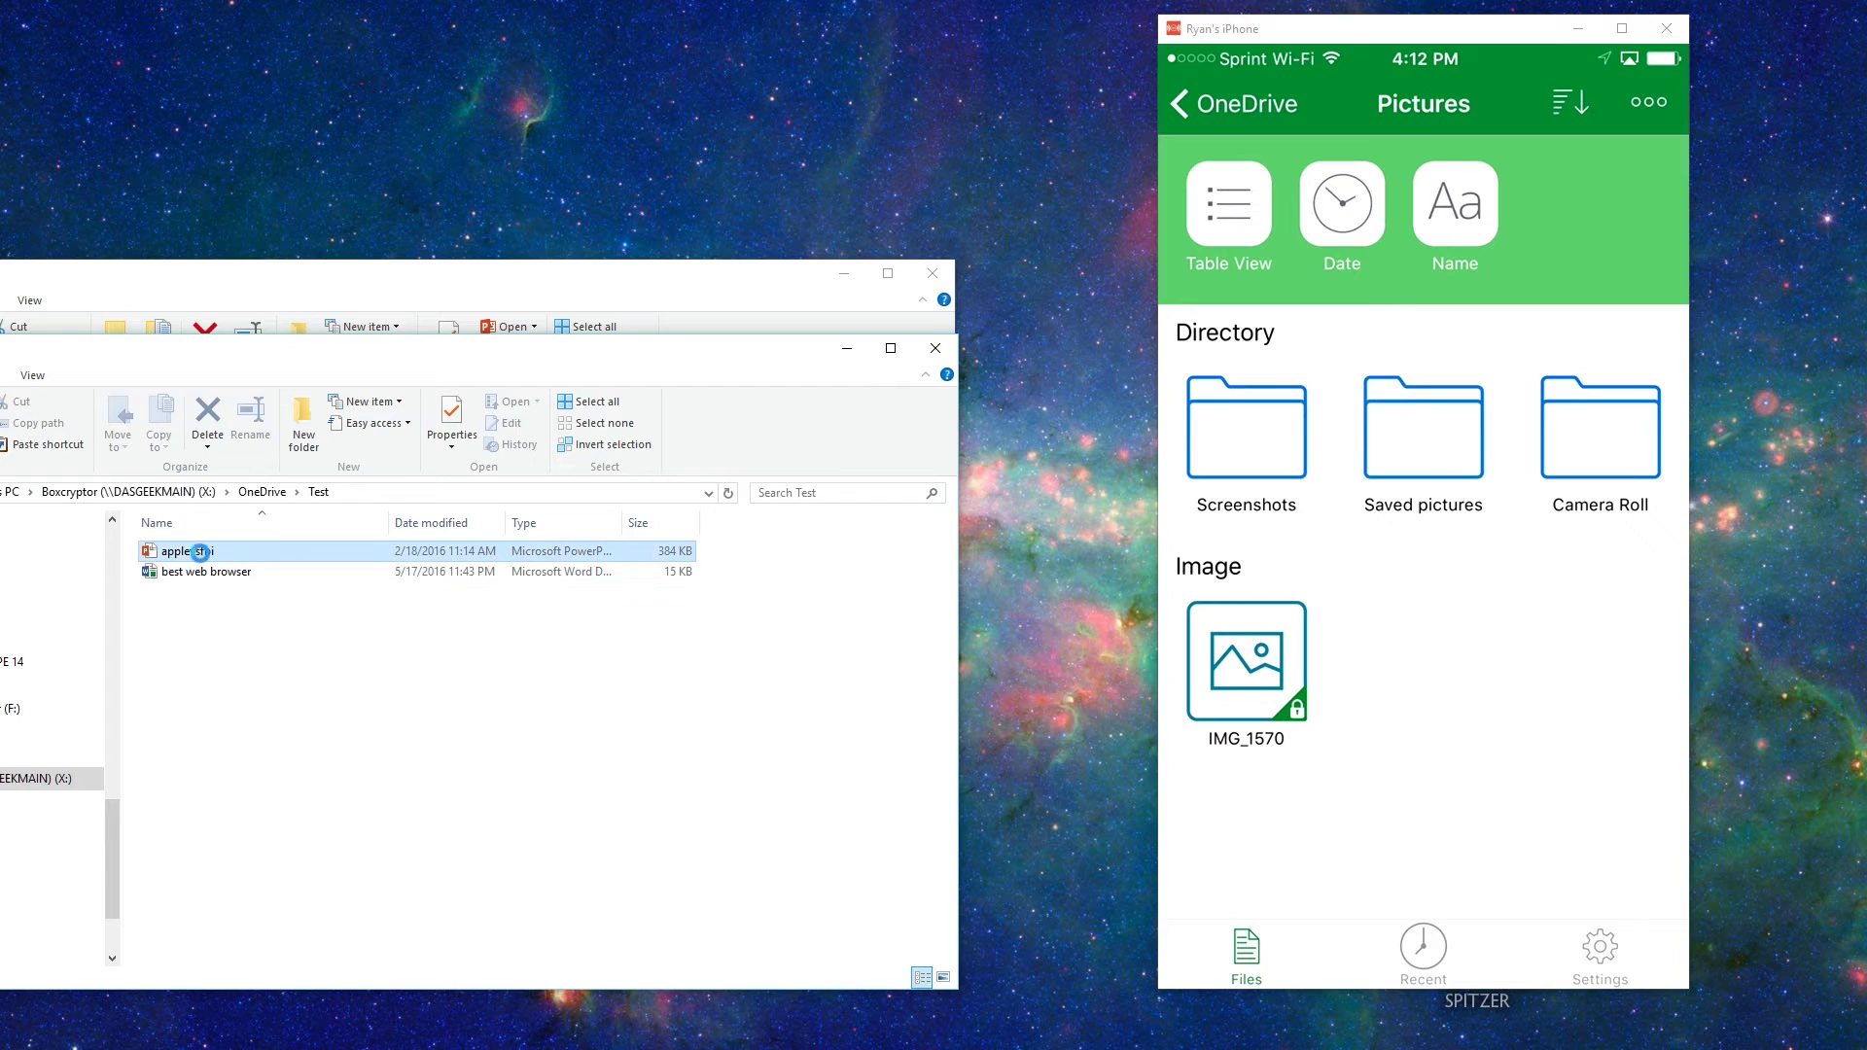
pyautogui.moveTo(243, 217)
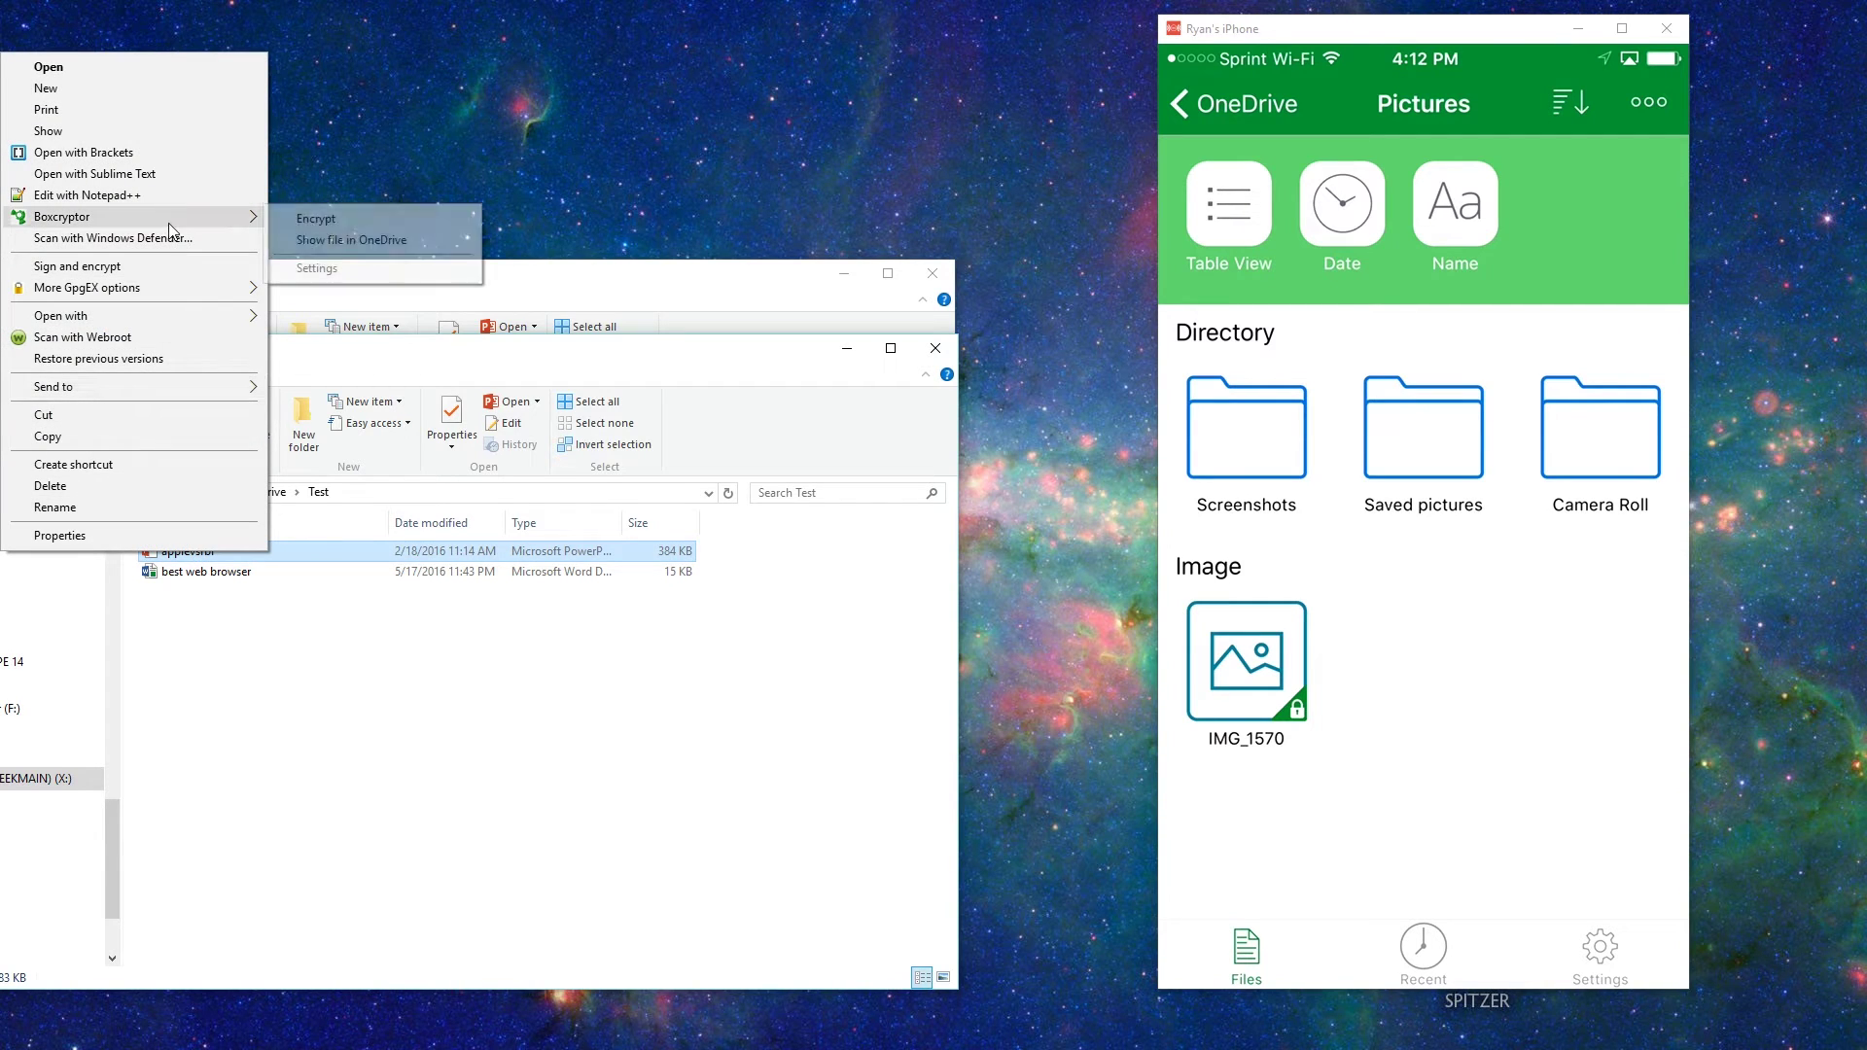
pyautogui.click(289, 224)
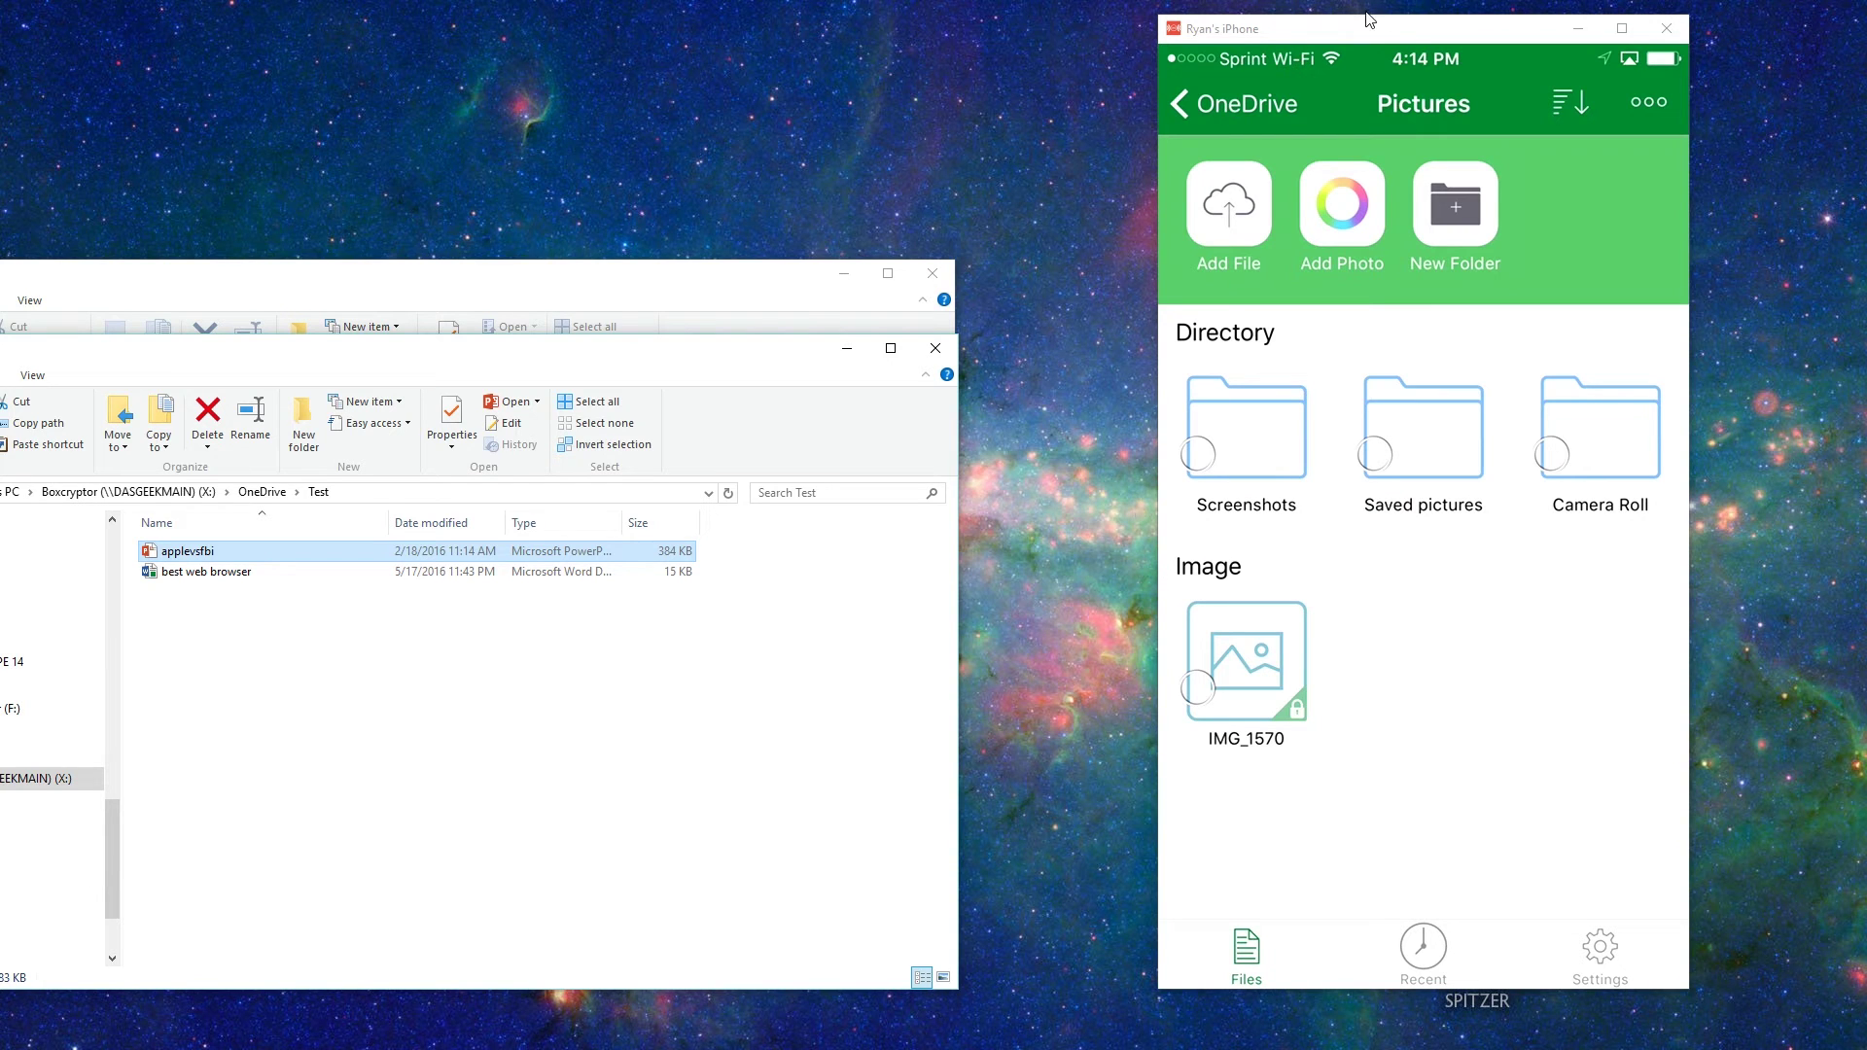
# - Move the iPhone mirror window off screen, then bring it back into view
pyautogui.moveTo(1371, 21); pyautogui.dragTo(0, 22)
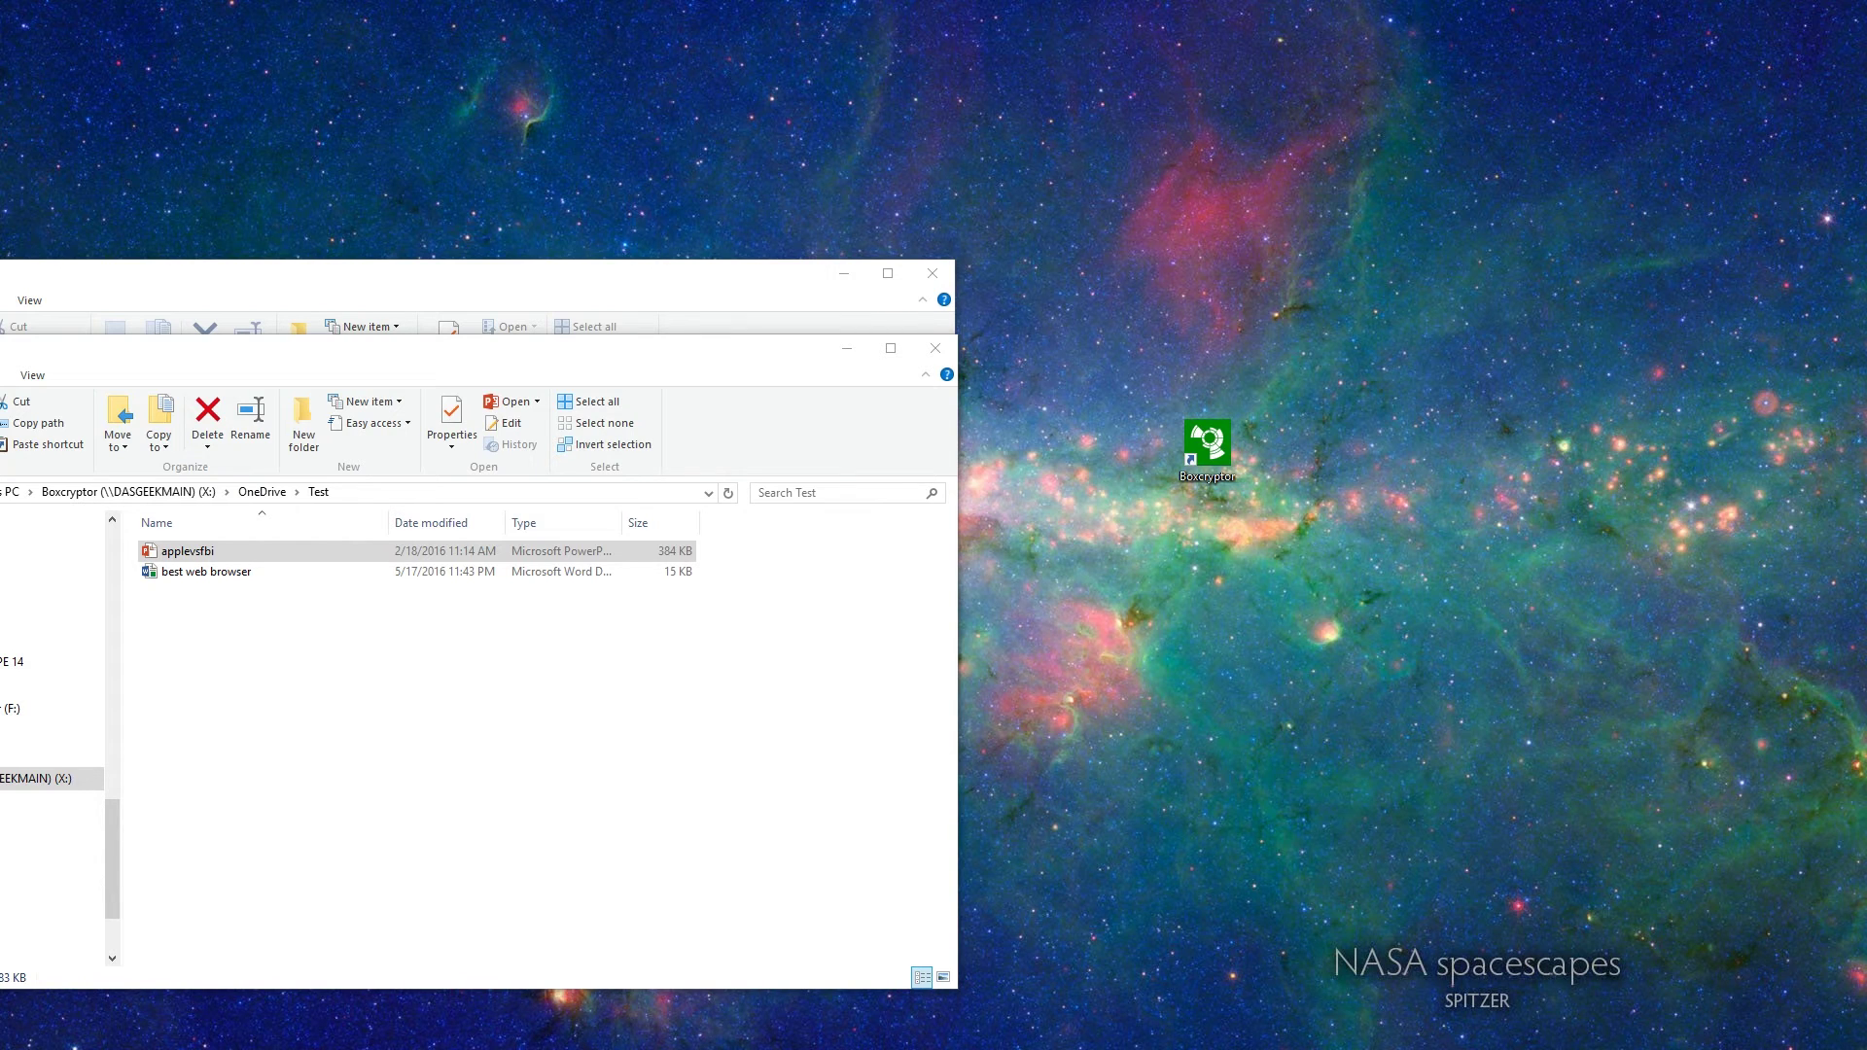
pyautogui.moveTo(0, 29); pyautogui.dragTo(1133, 66)
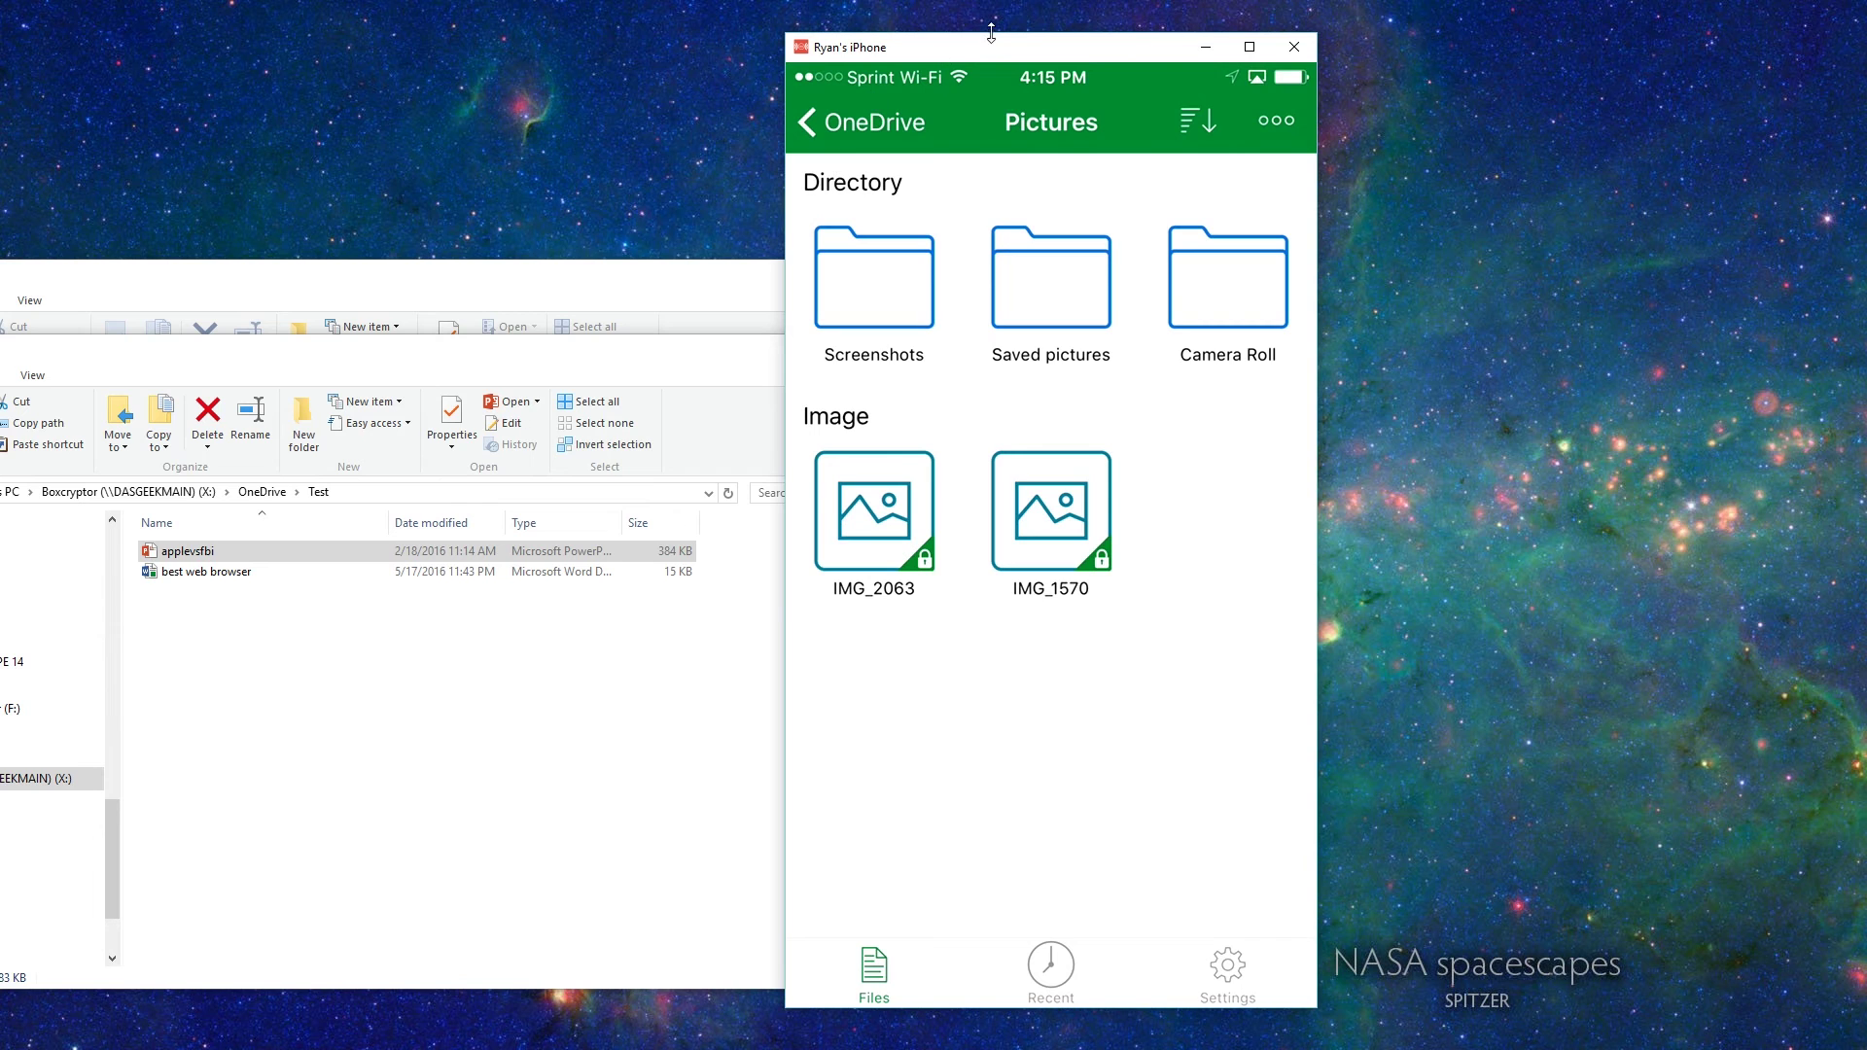
# - Shift the iPhone mirror window aside and nudge it into a new position
pyautogui.moveTo(992, 34); pyautogui.dragTo(843, 34)
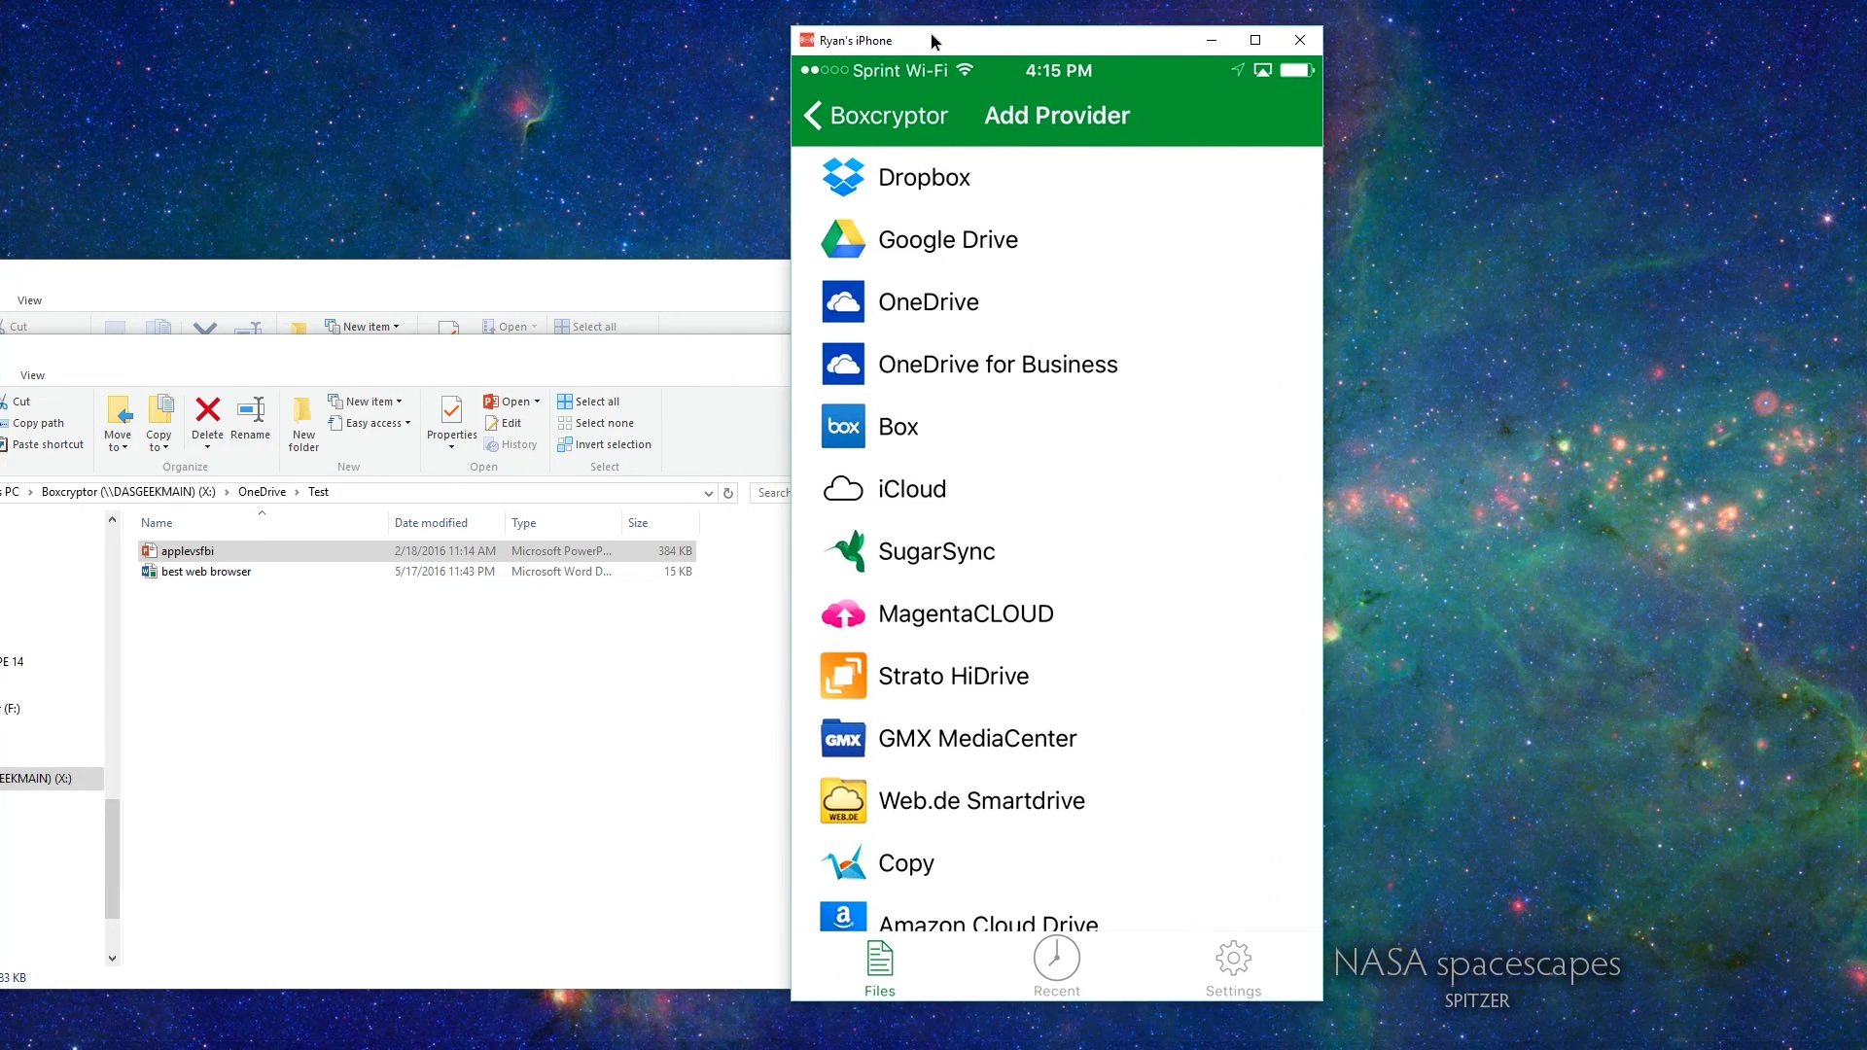
pyautogui.moveTo(930, 32)
pyautogui.mouseDown()
pyautogui.moveTo(935, 62)
pyautogui.moveTo(945, 50)
pyautogui.mouseUp()
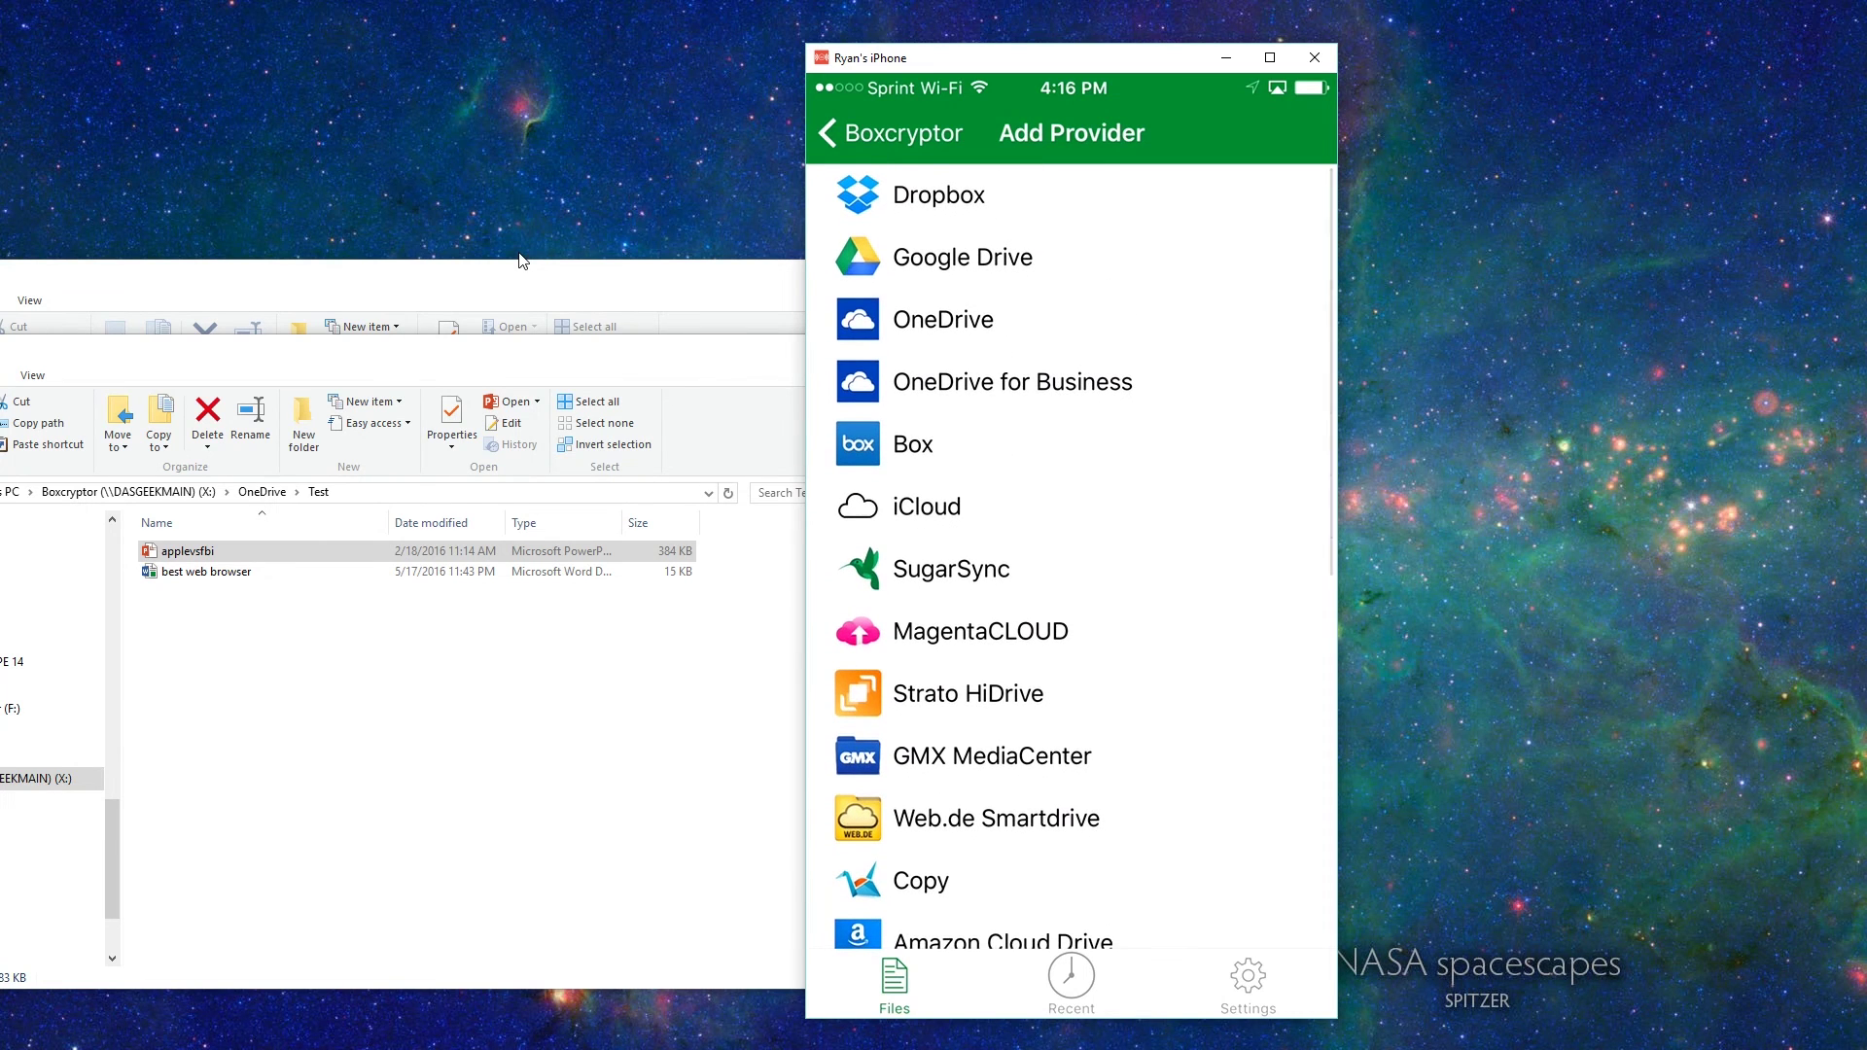
# - Drag the iPhone mirror window leftward, off screen
pyautogui.moveTo(987, 53); pyautogui.dragTo(849, 53)
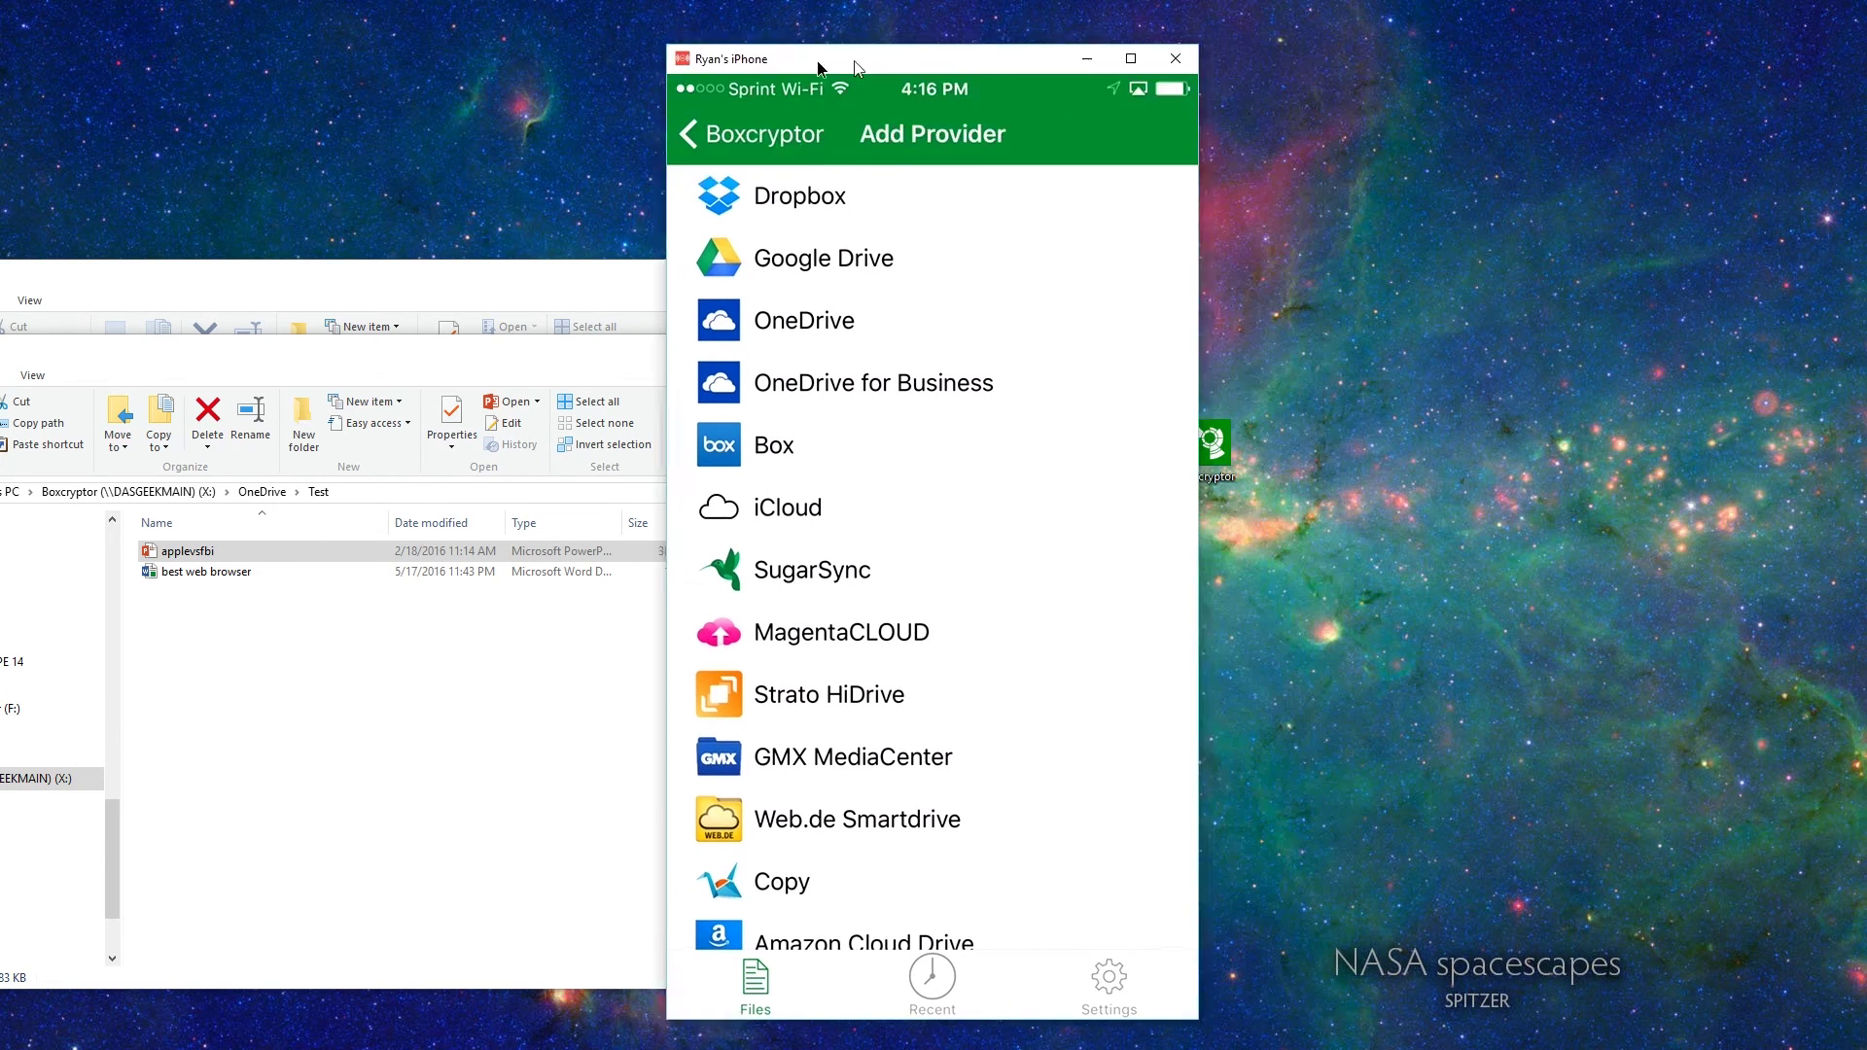